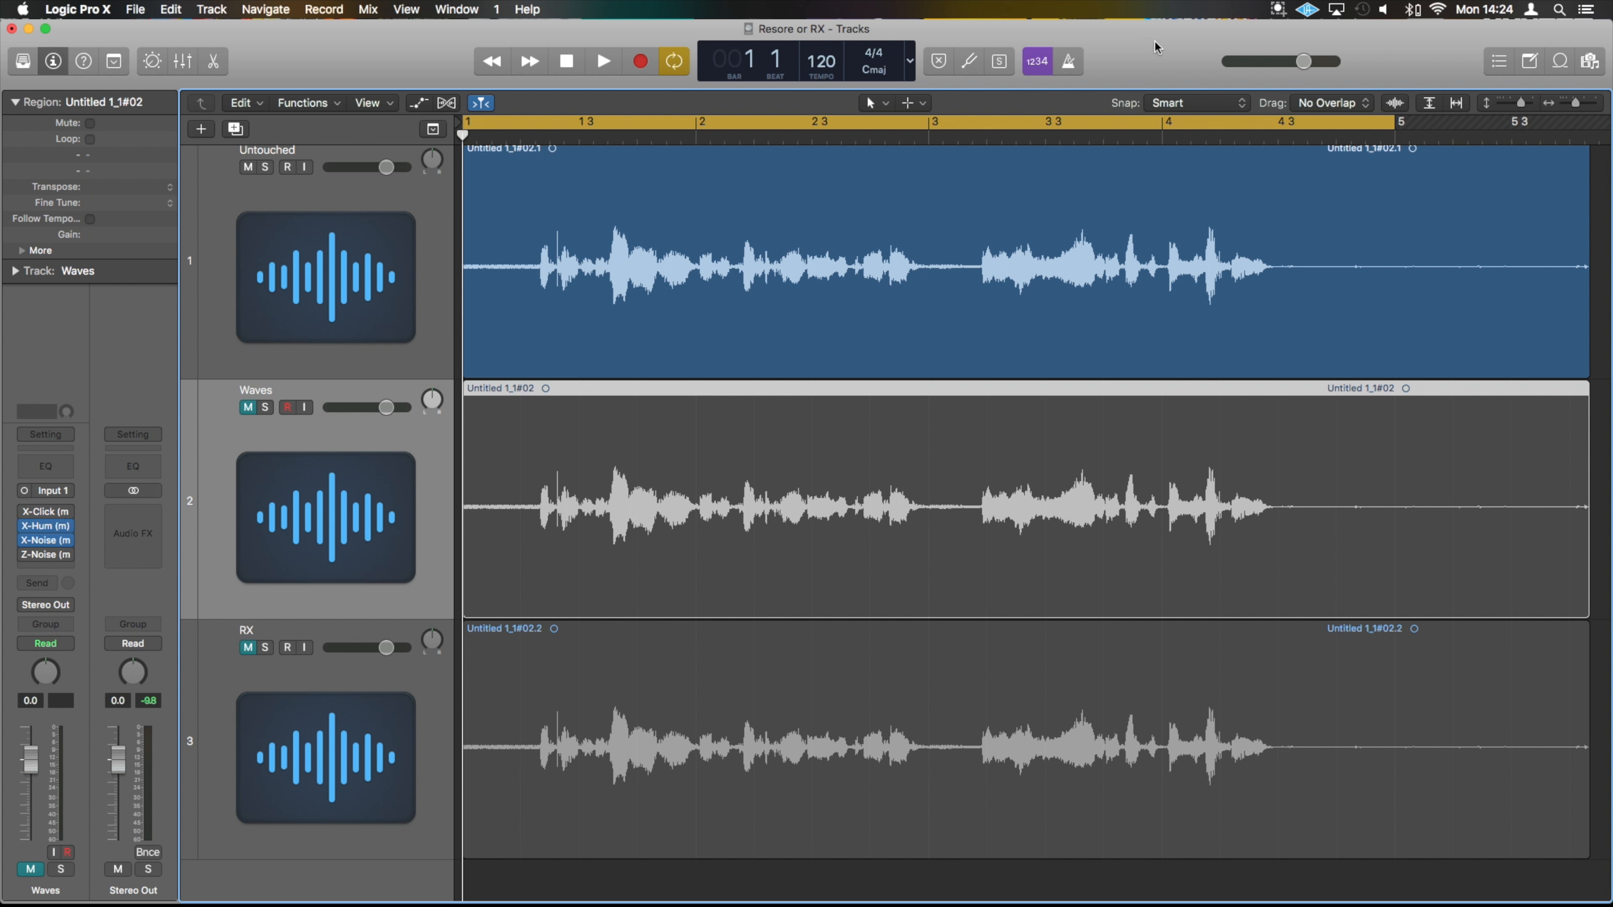
# - Audition the Untouched track, and switch the playback source by muting Untouched and unmuting the Waves track
pyautogui.press('space')
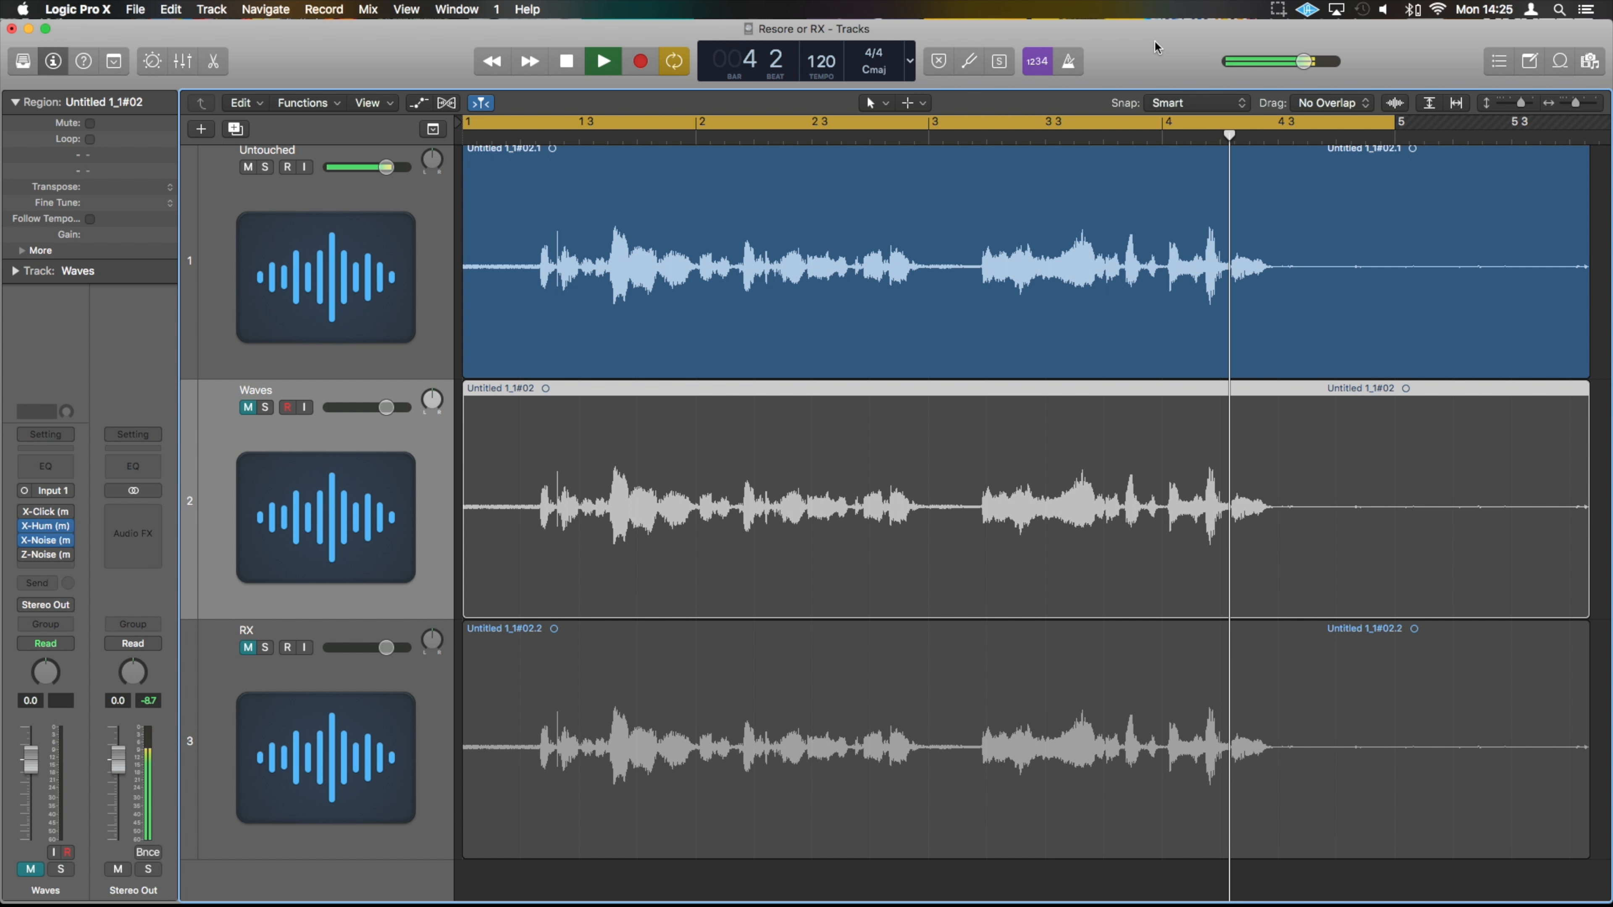
pyautogui.press('space')
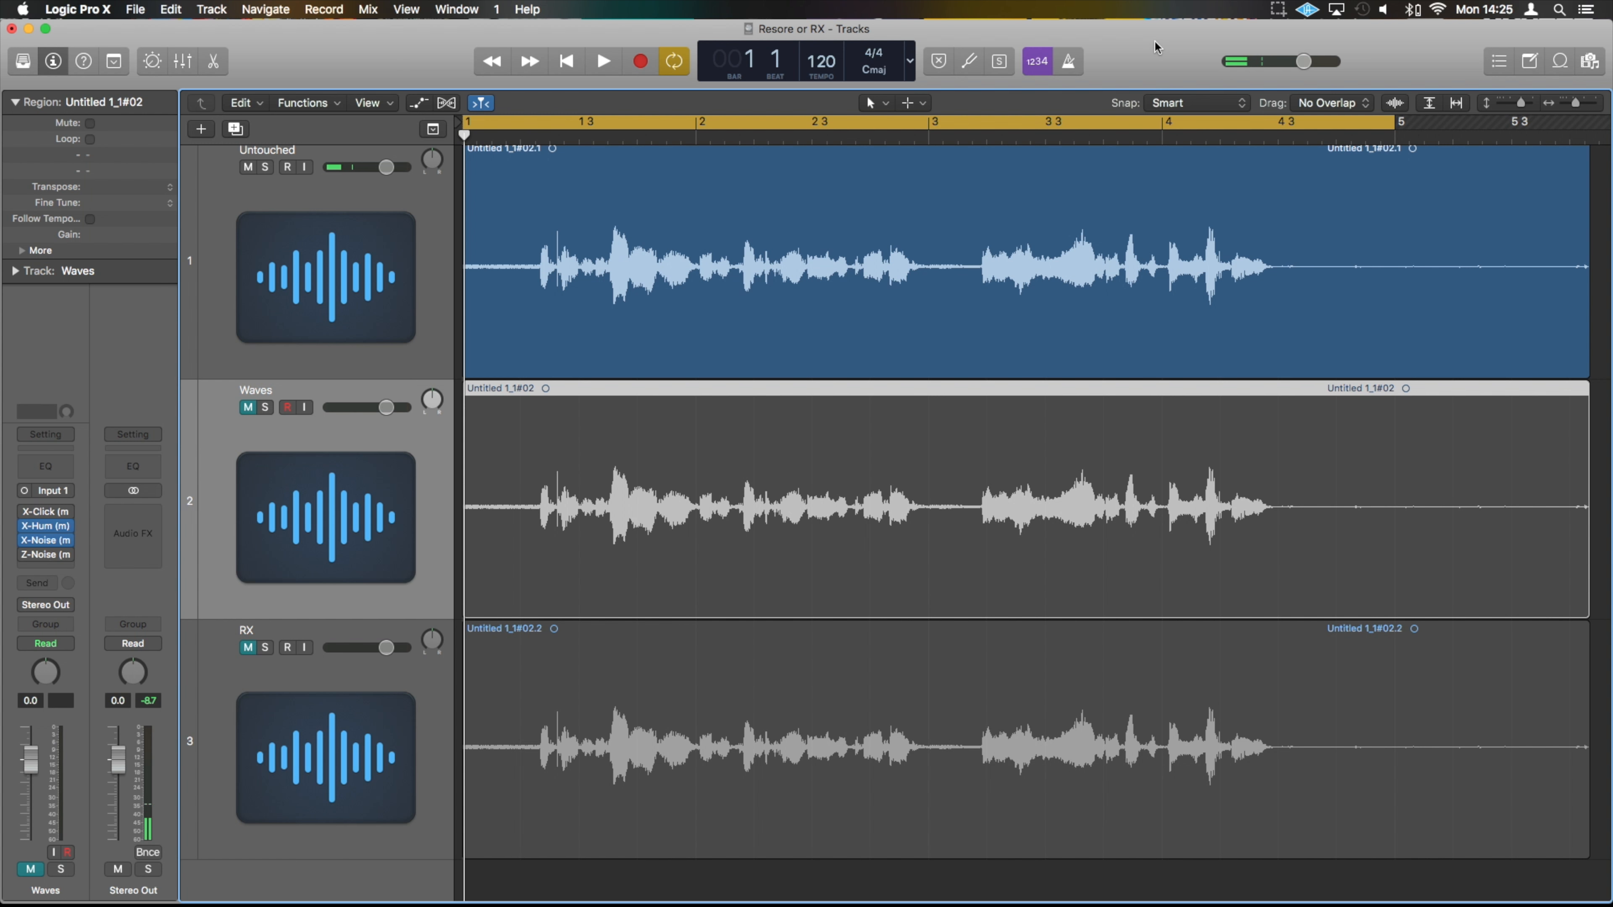
pyautogui.click(248, 408)
pyautogui.click(248, 168)
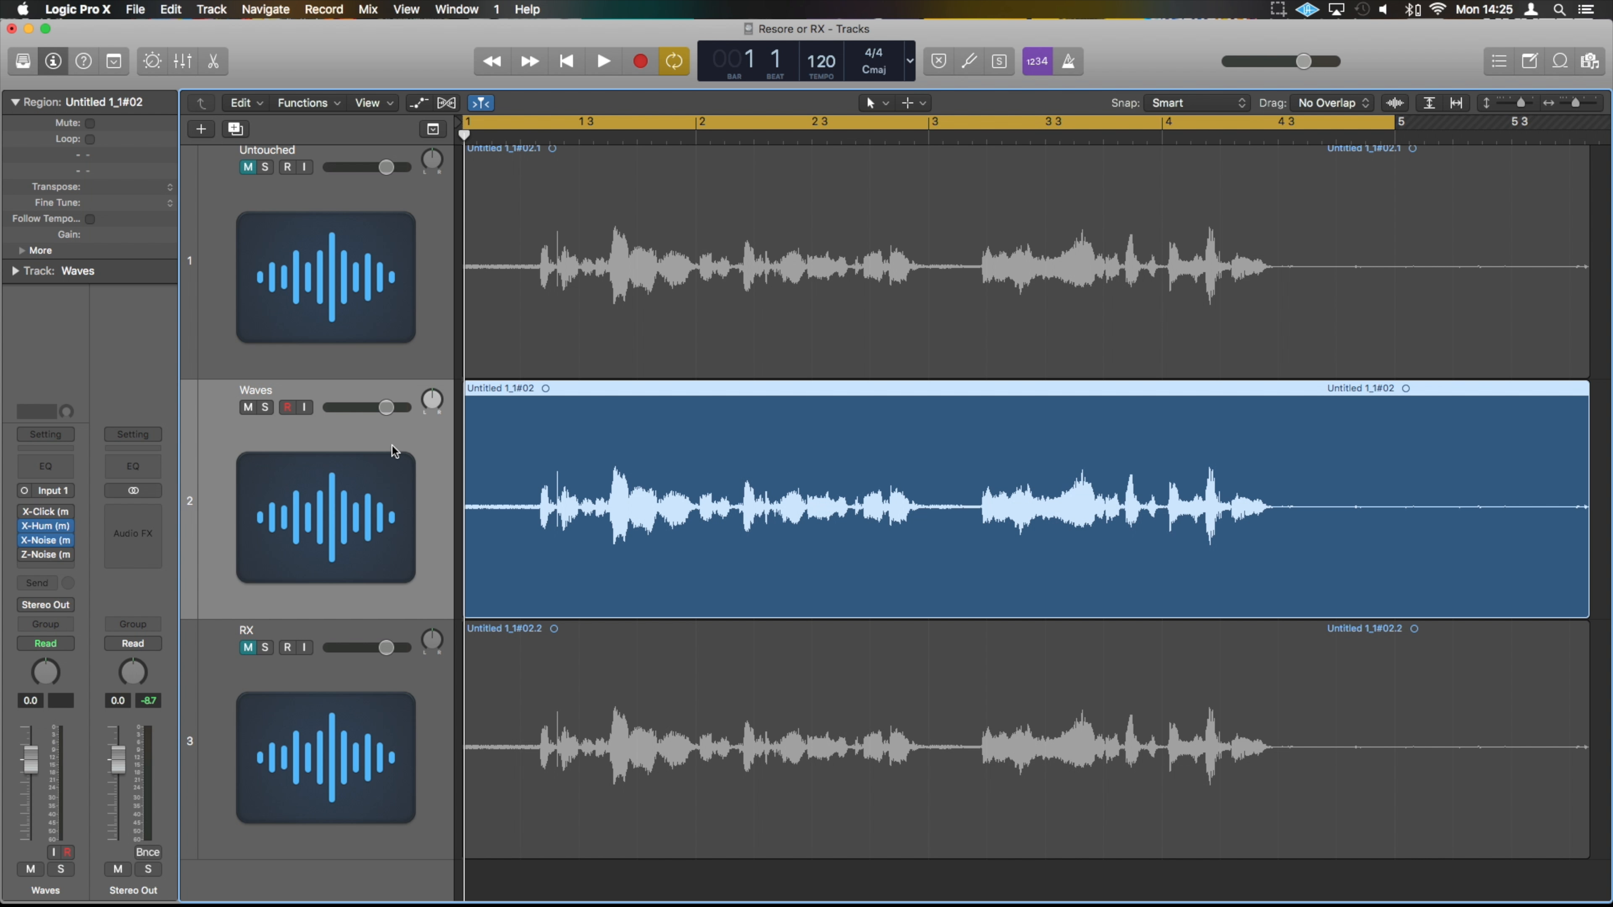
# - Open the X-Click, X-Hum and X-Noise plug-ins of the Waves track and spread their windows side by side
pyautogui.click(64, 512)
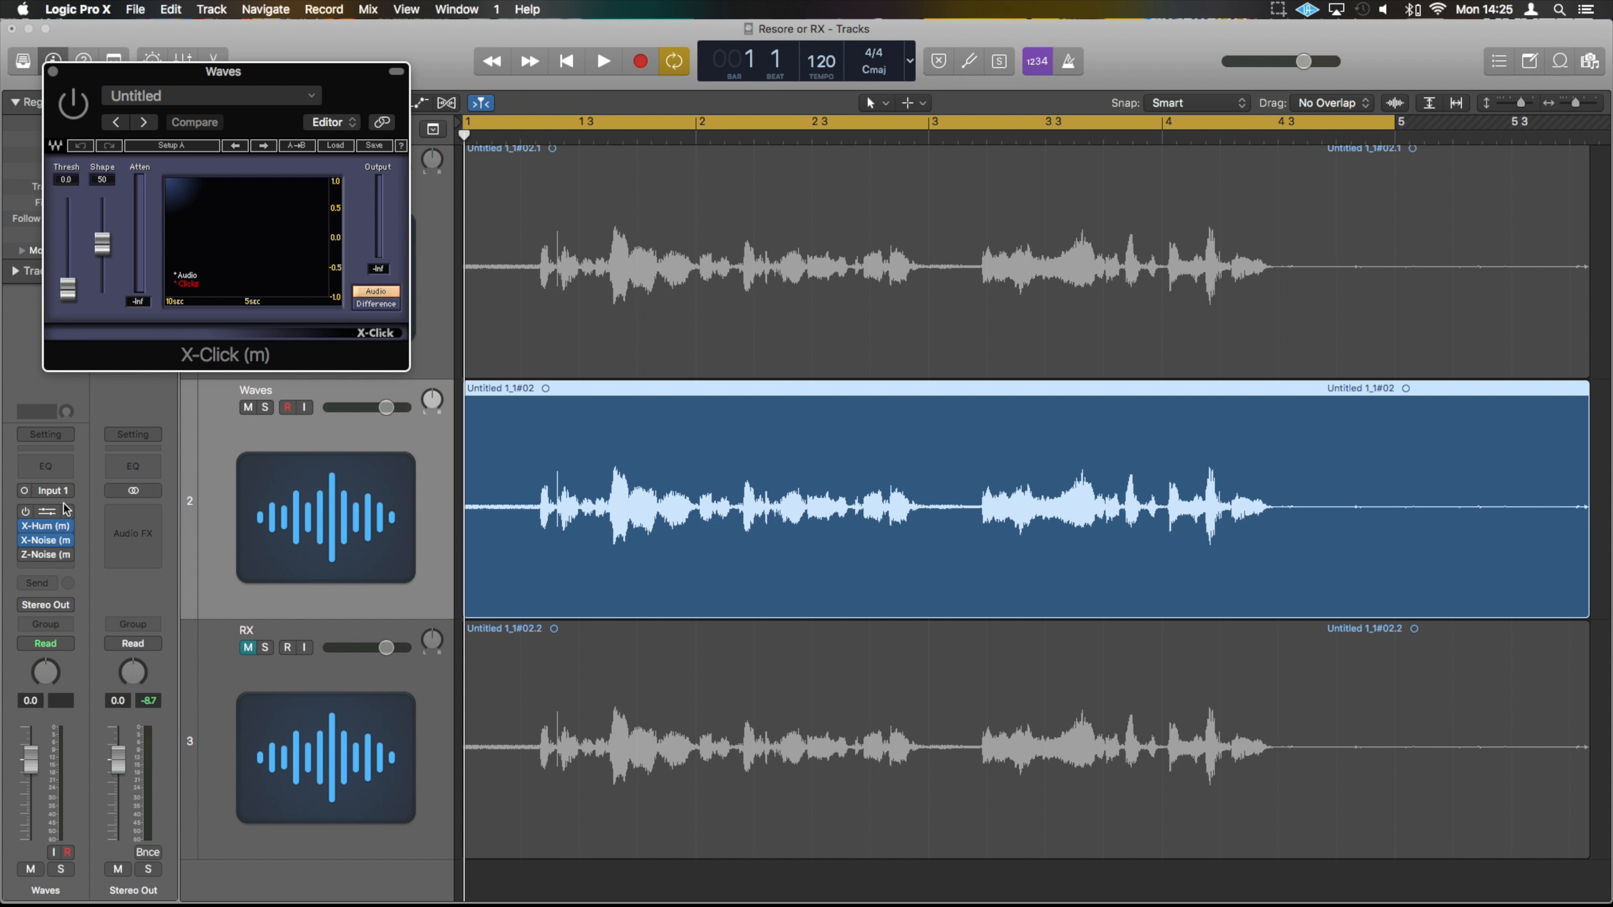
pyautogui.click(49, 525)
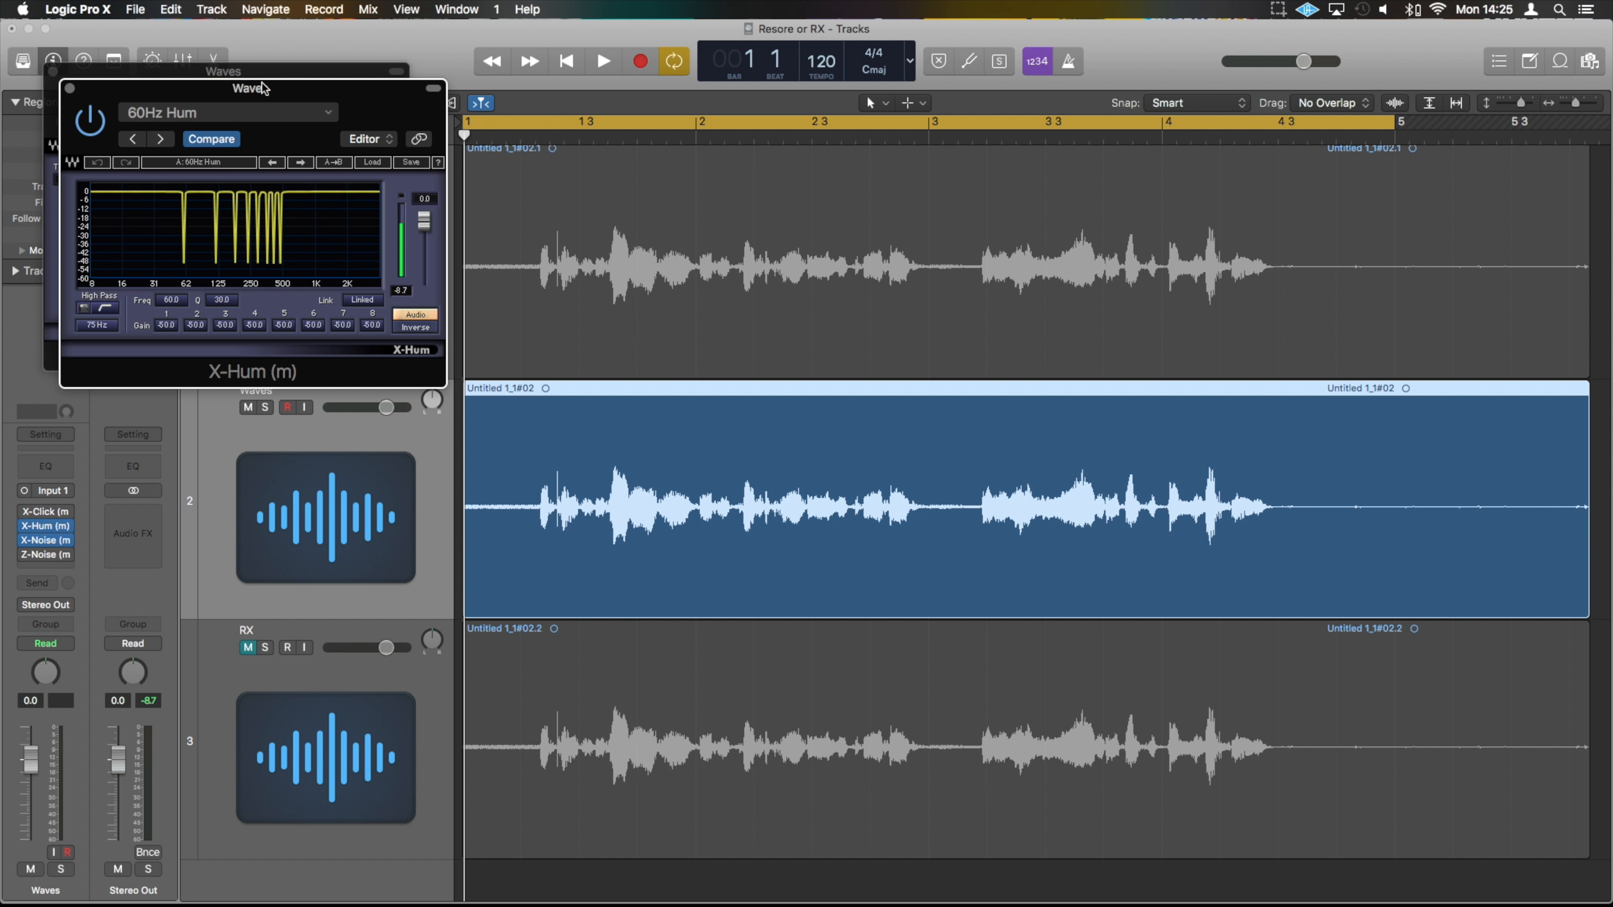
pyautogui.moveTo(264, 88); pyautogui.dragTo(635, 106)
pyautogui.click(56, 541)
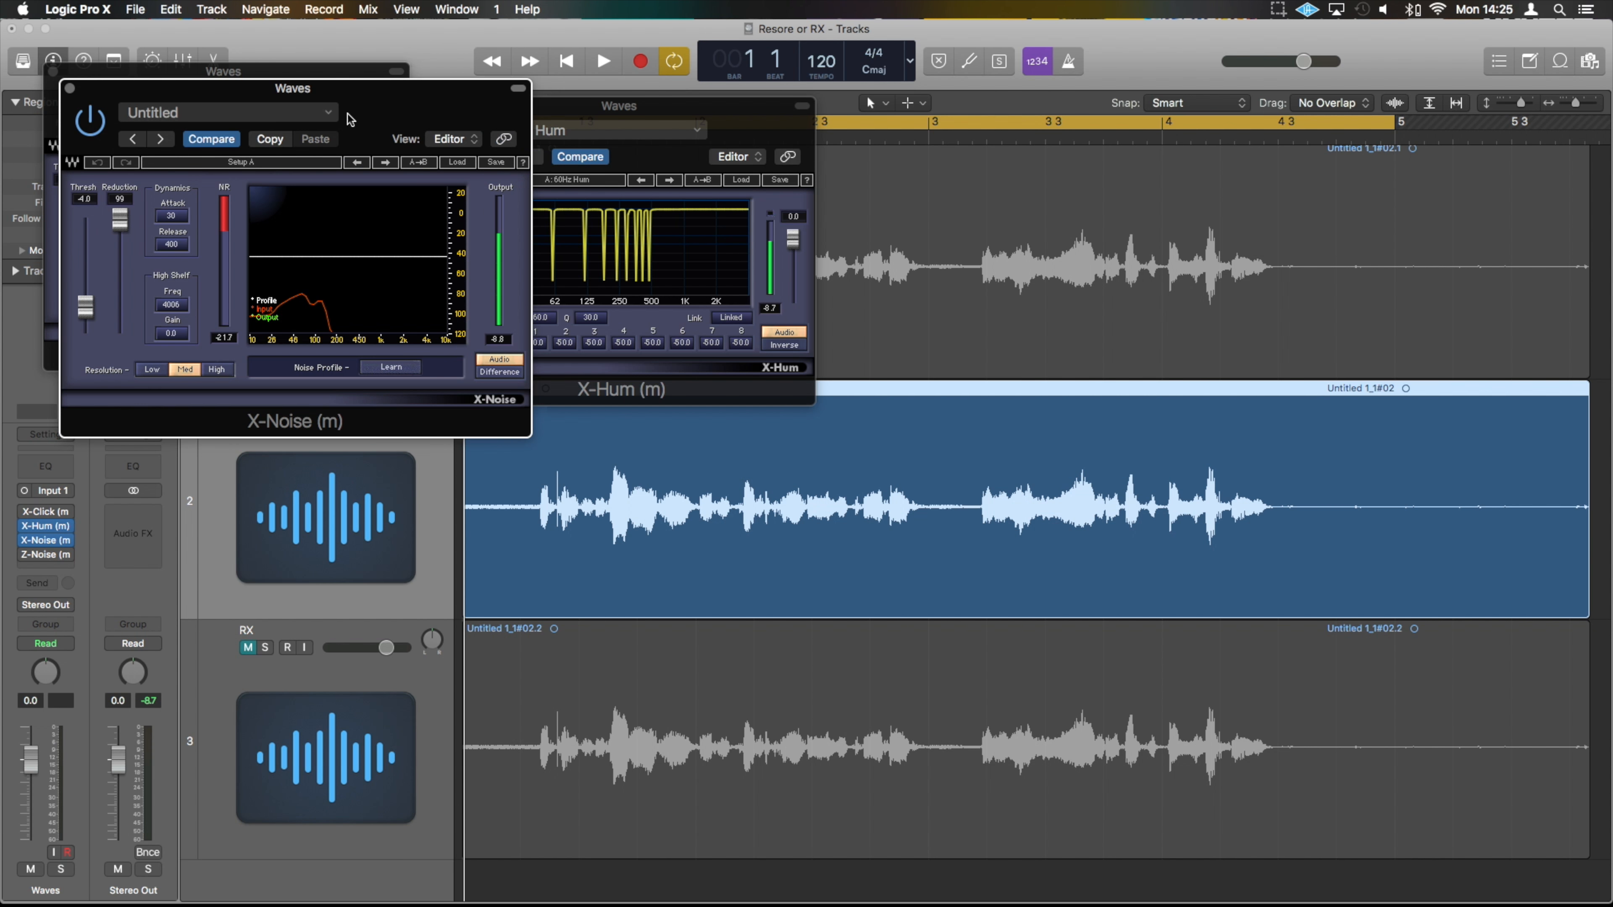
pyautogui.click(327, 112)
pyautogui.click(316, 90)
pyautogui.moveTo(317, 90); pyautogui.dragTo(1091, 95)
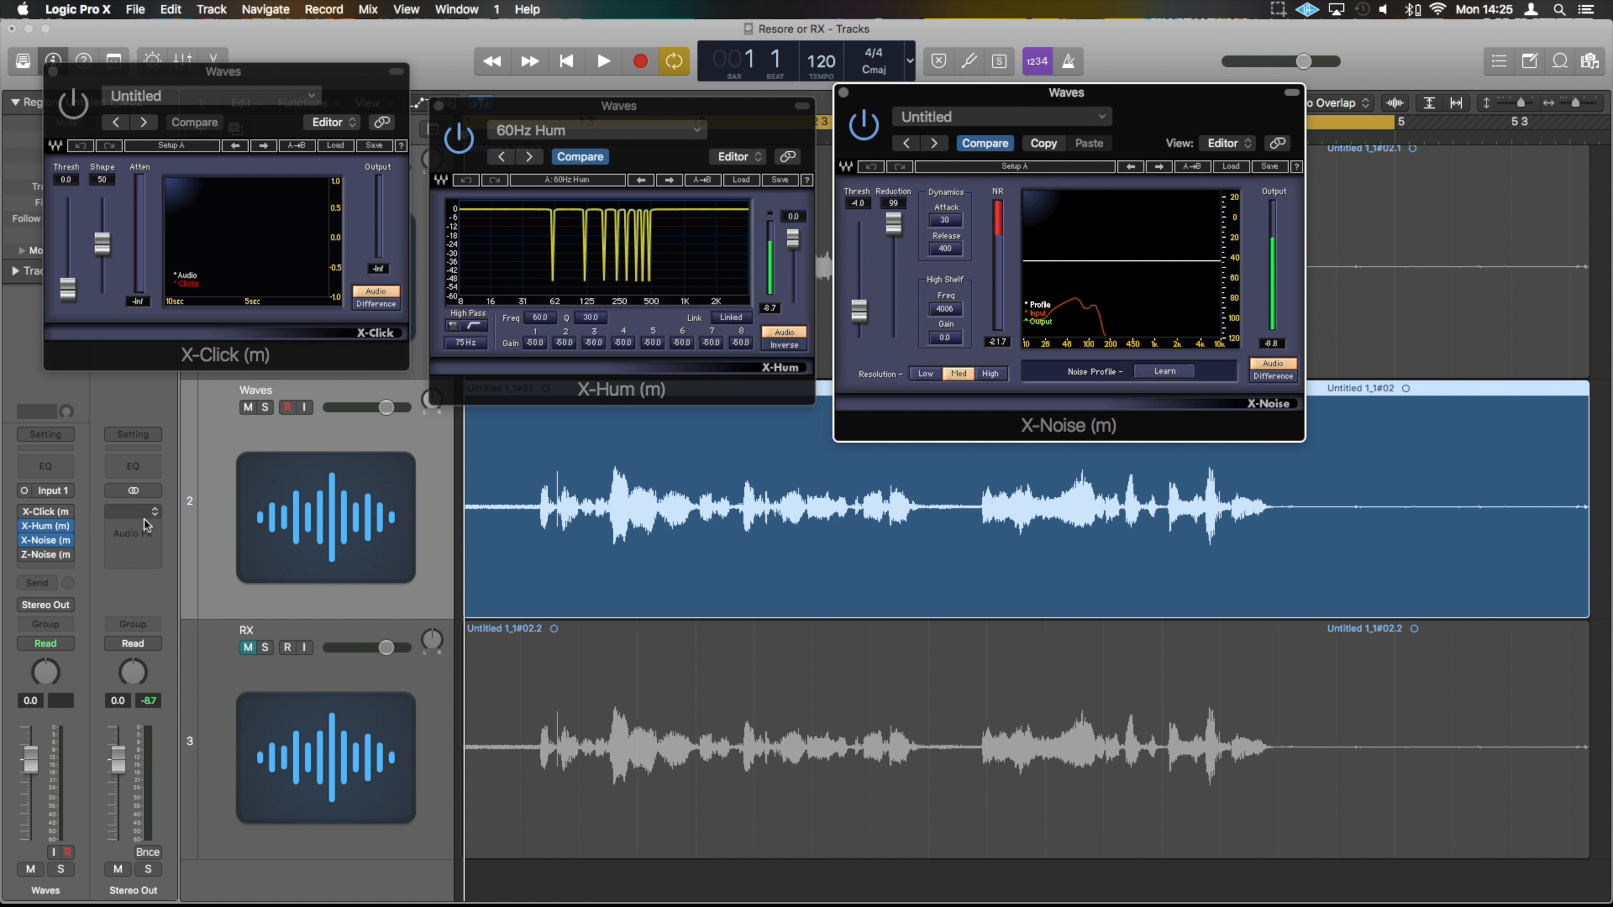
# - Open the Z-Noise plug-in of the Waves track and arrange the four plug-in windows so none overlap
pyautogui.click(45, 554)
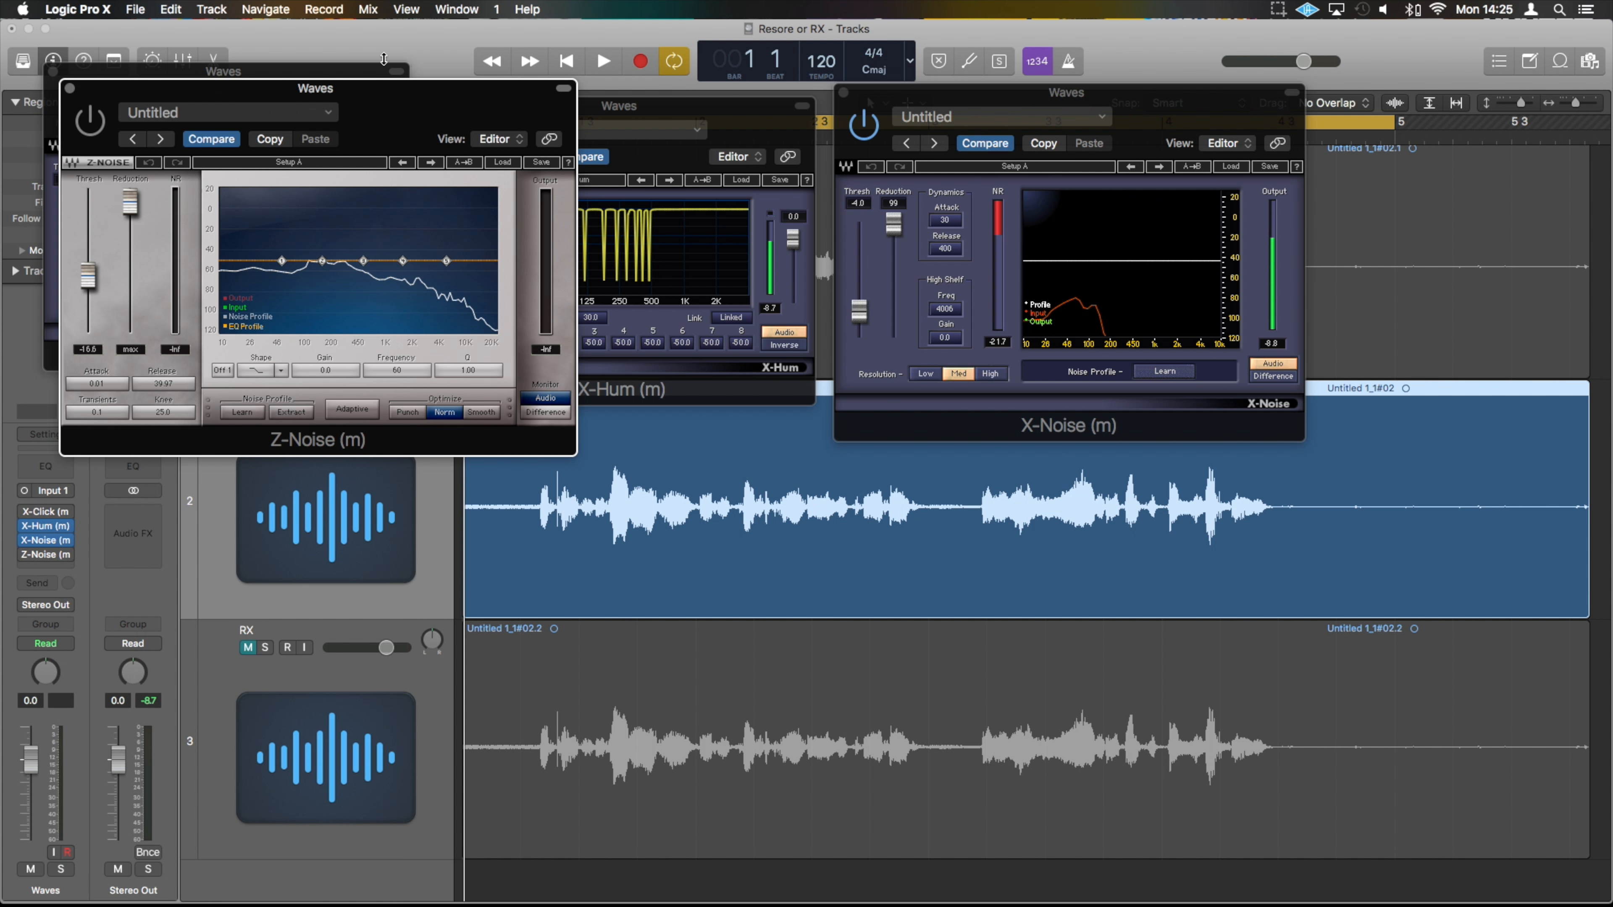
pyautogui.moveTo(380, 112); pyautogui.dragTo(318, 446)
pyautogui.moveTo(1009, 135); pyautogui.dragTo(1091, 380)
pyautogui.moveTo(626, 109); pyautogui.dragTo(1157, 32)
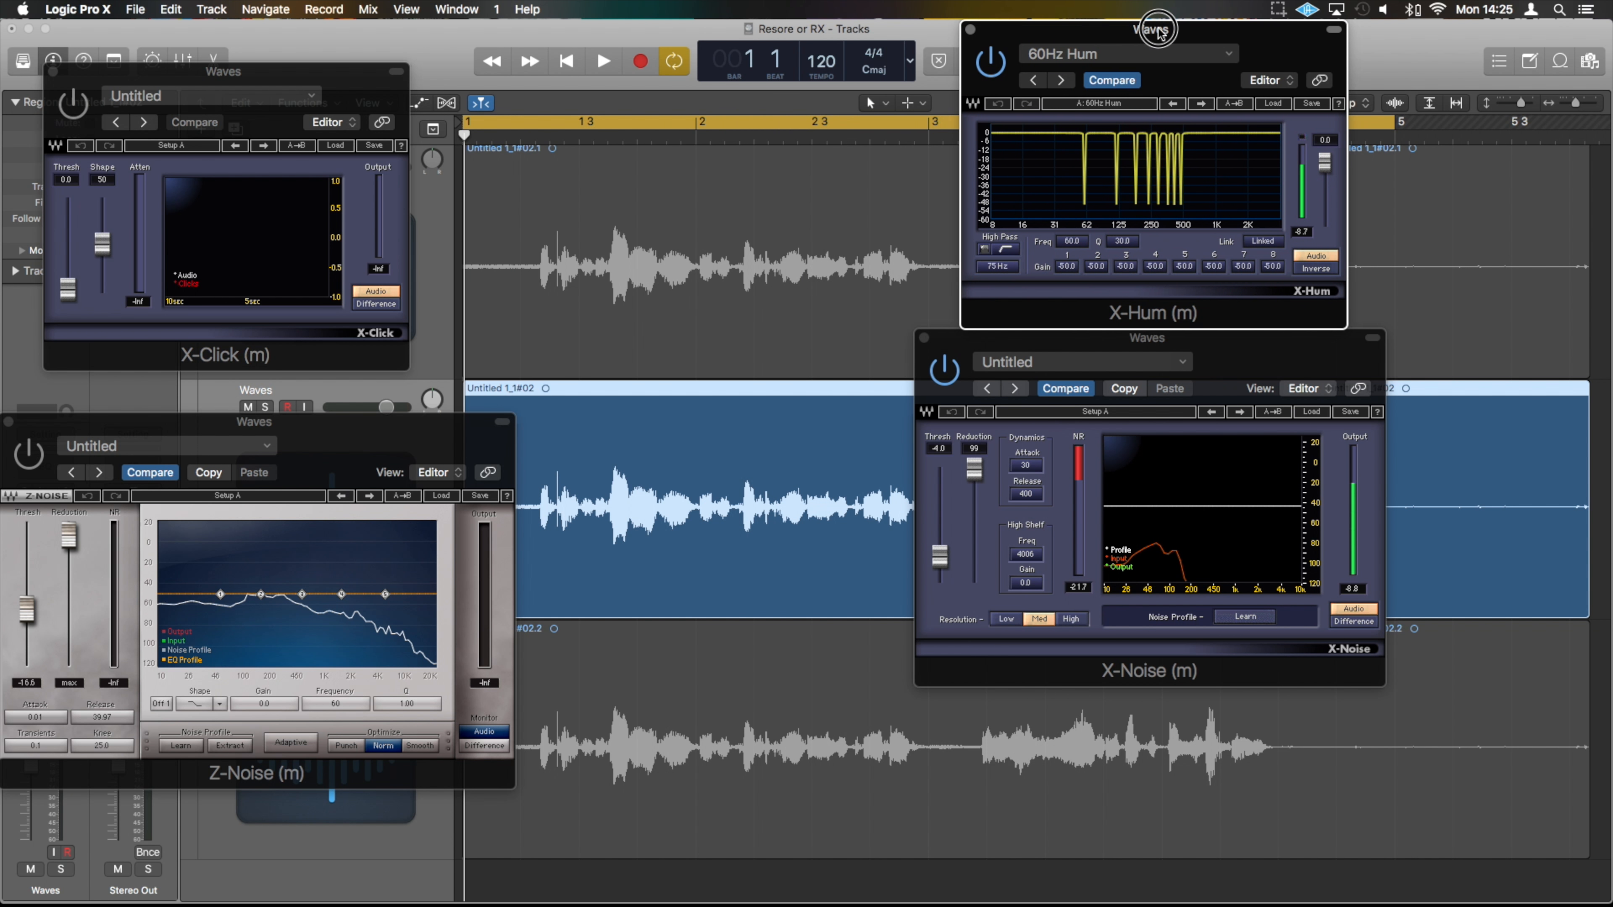
pyautogui.moveTo(298, 443); pyautogui.dragTo(357, 416)
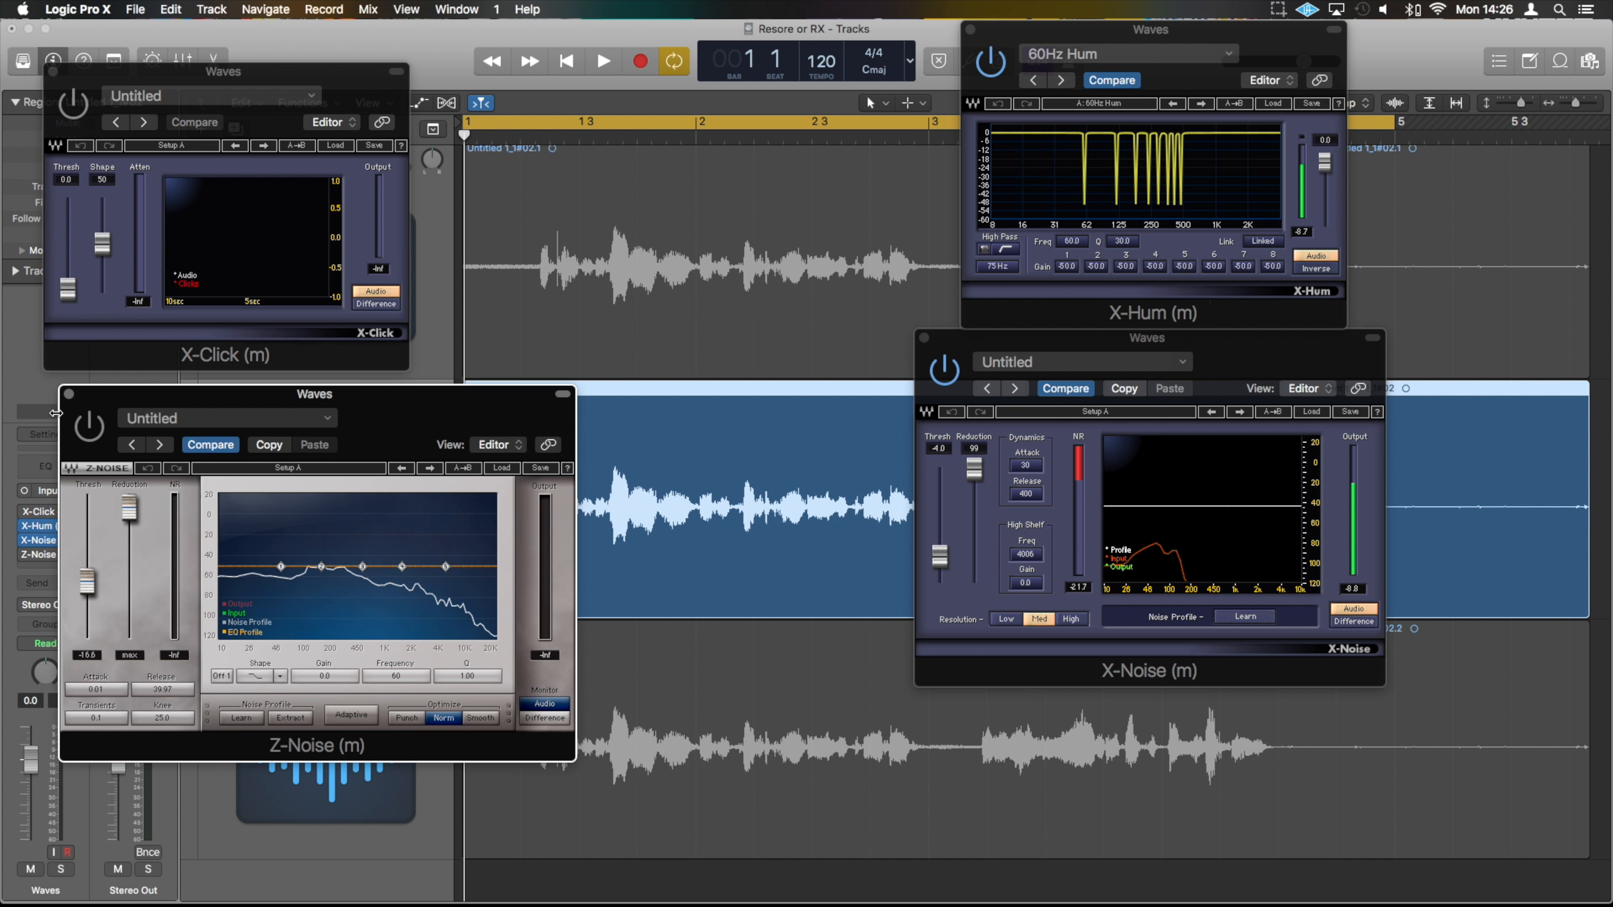
# - Close the Z-Noise and X-Click windows and place the X-Hum window beside X-Noise
pyautogui.click(69, 394)
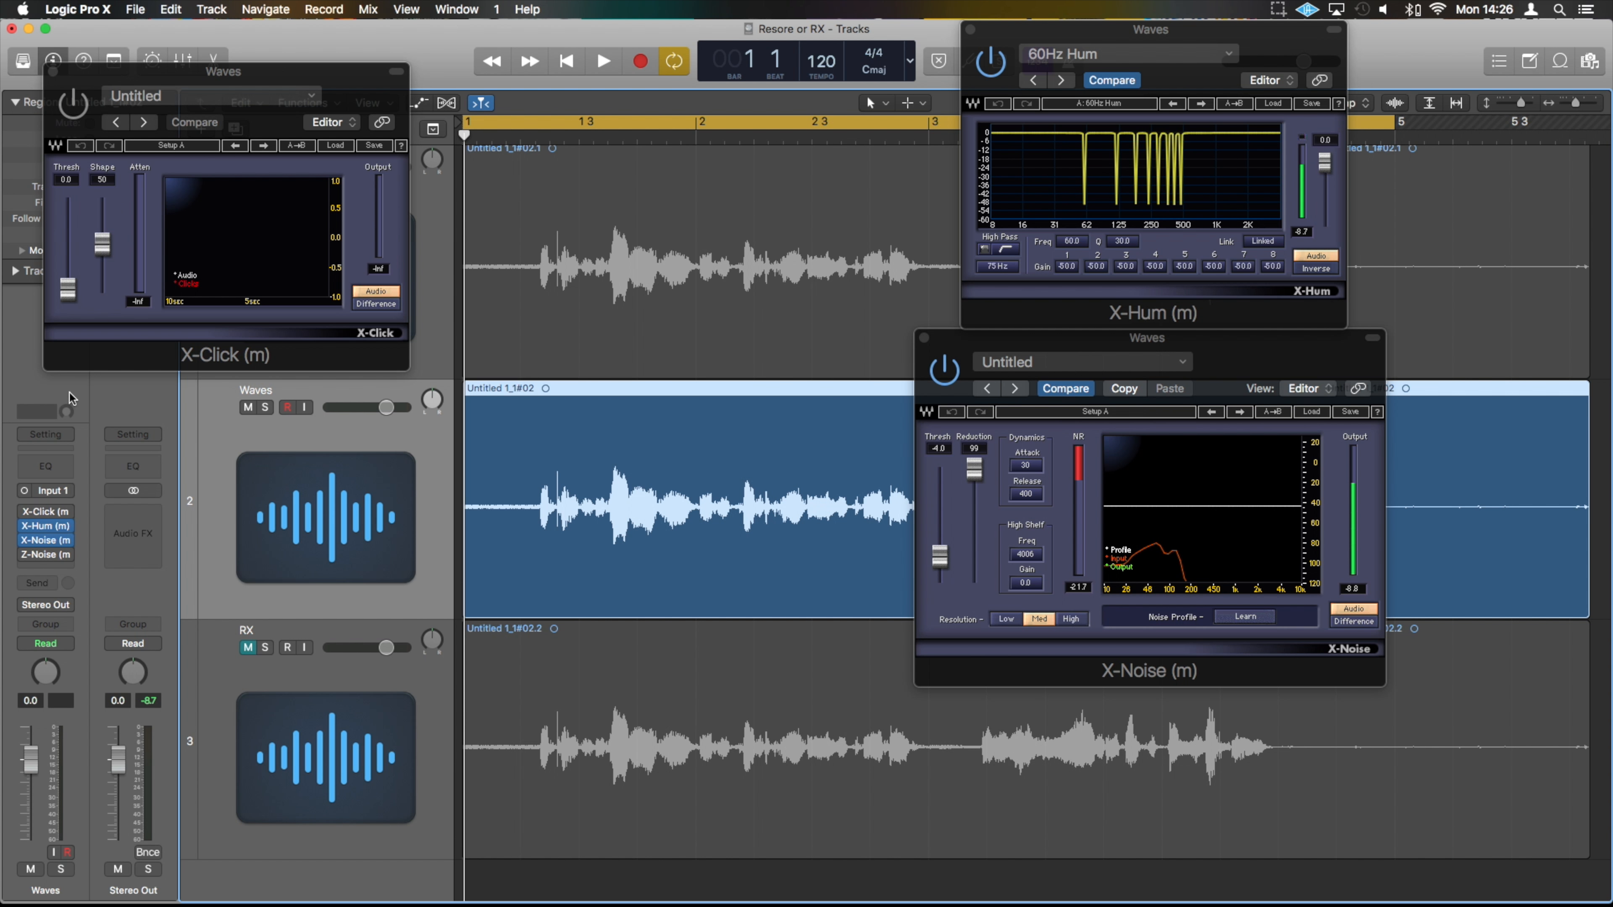
pyautogui.click(52, 71)
pyautogui.moveTo(1226, 31); pyautogui.dragTo(730, 228)
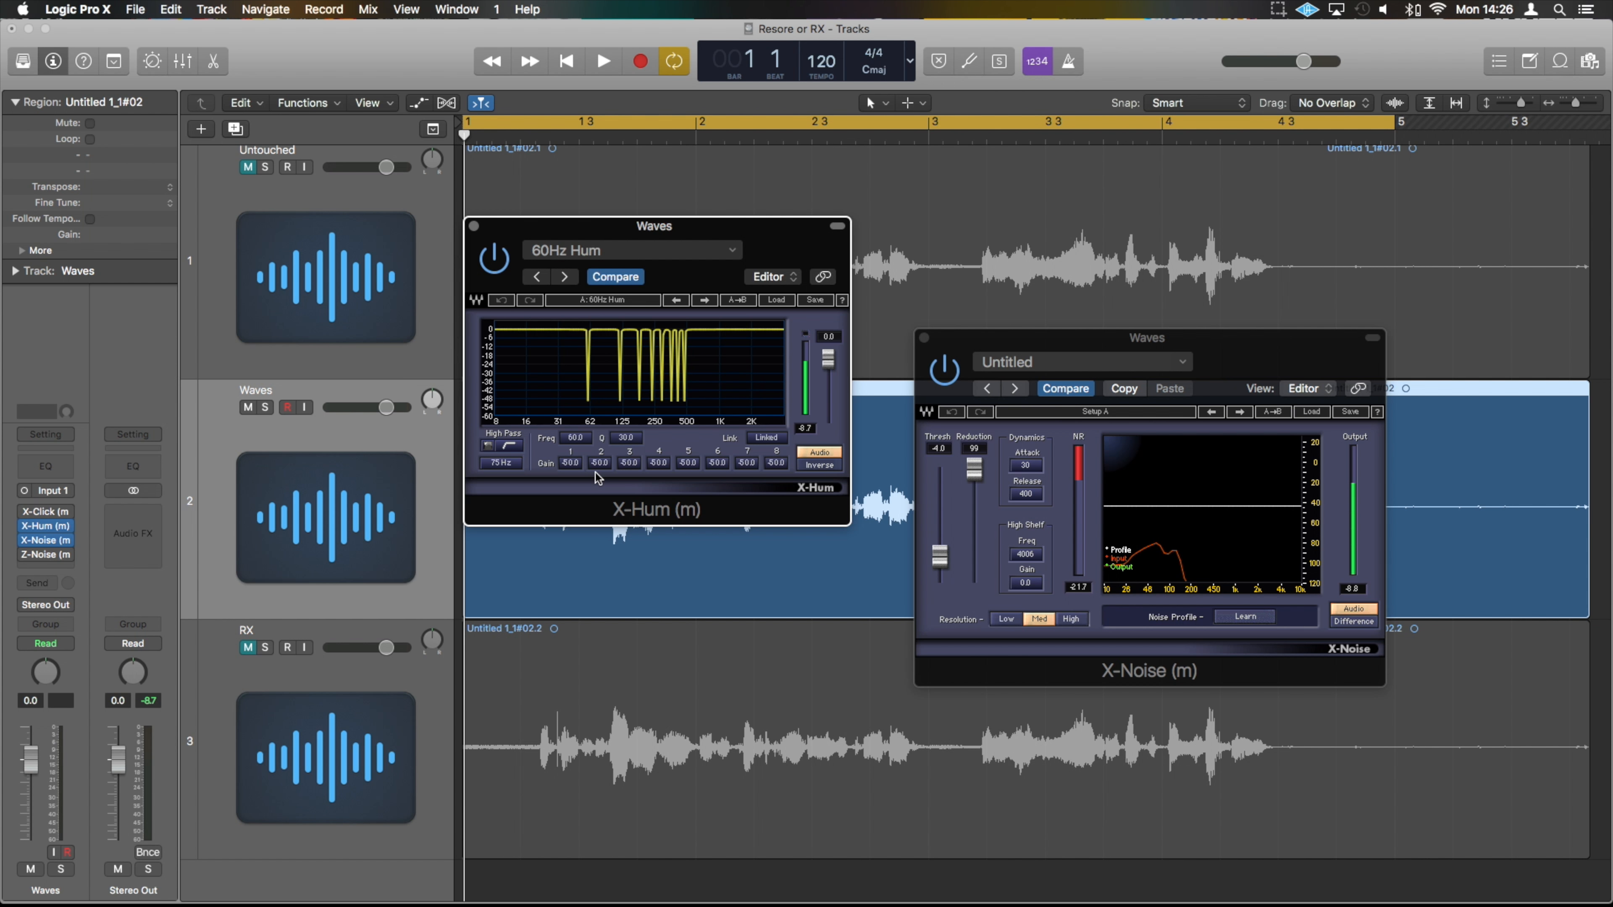
# - Bypass X-Noise and audition the Waves track with X-Hum active, and again with X-Hum bypassed
pyautogui.click(947, 380)
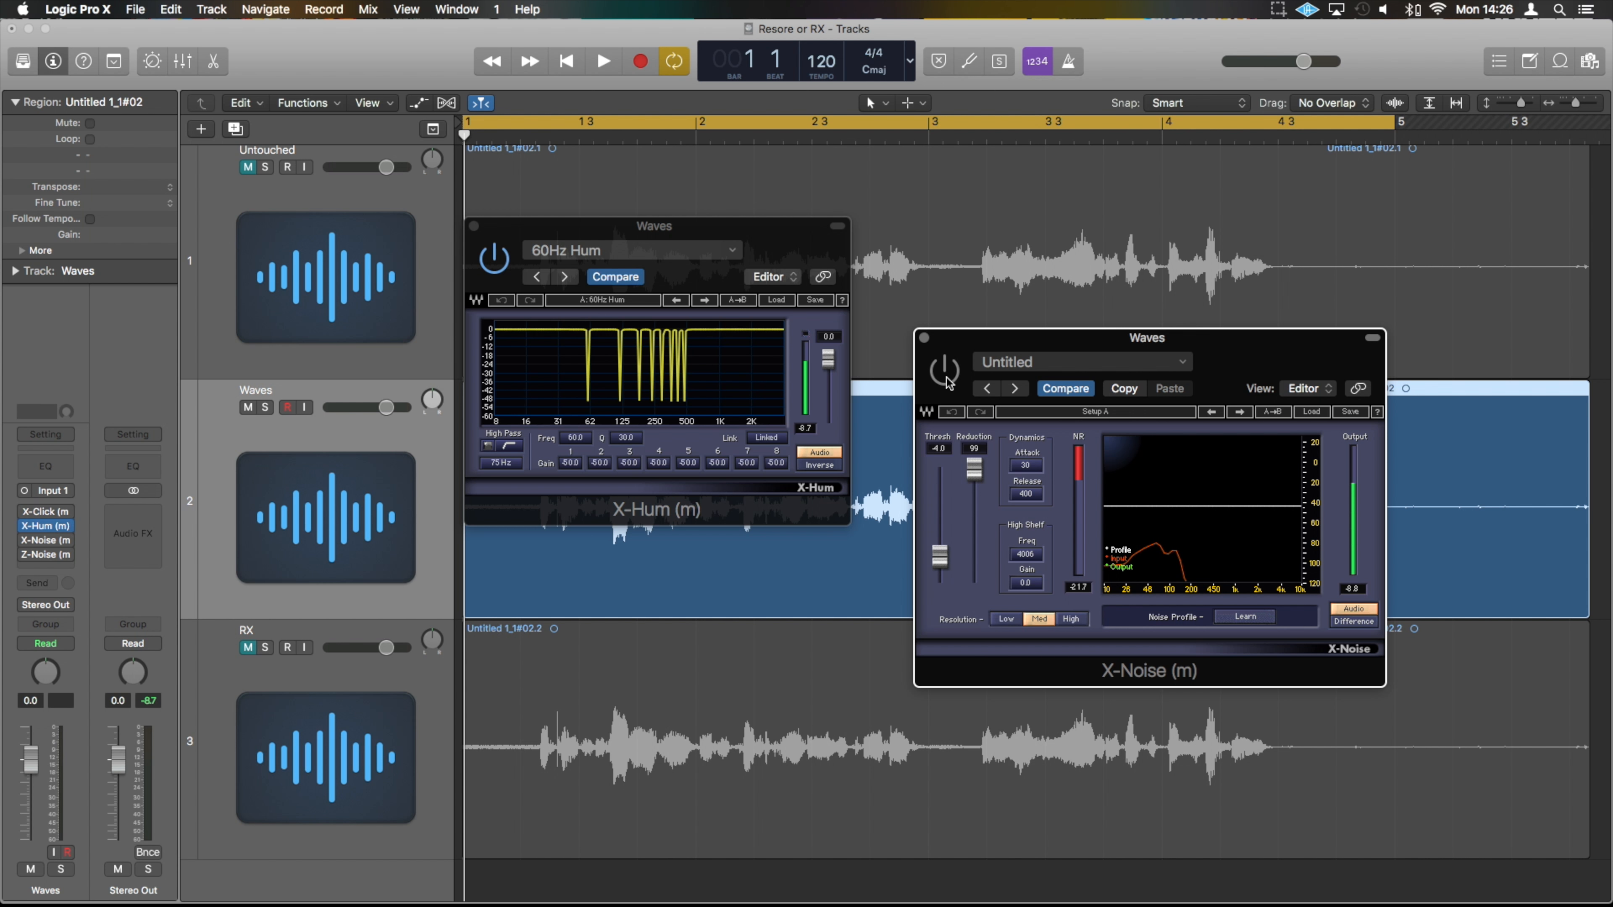
pyautogui.press('space')
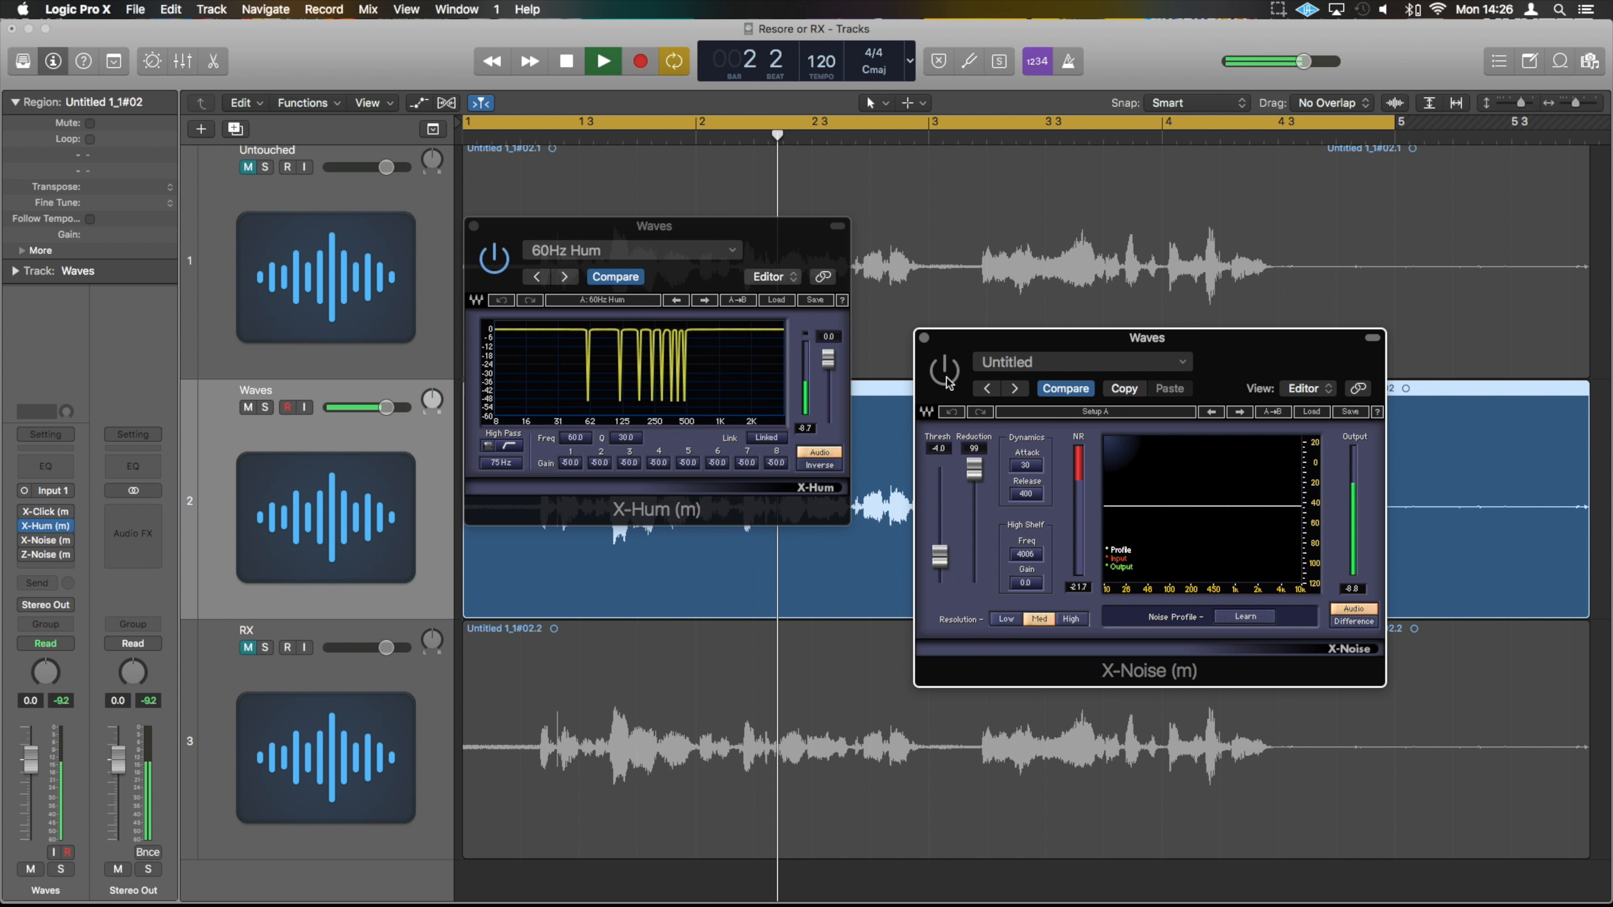
pyautogui.press('space')
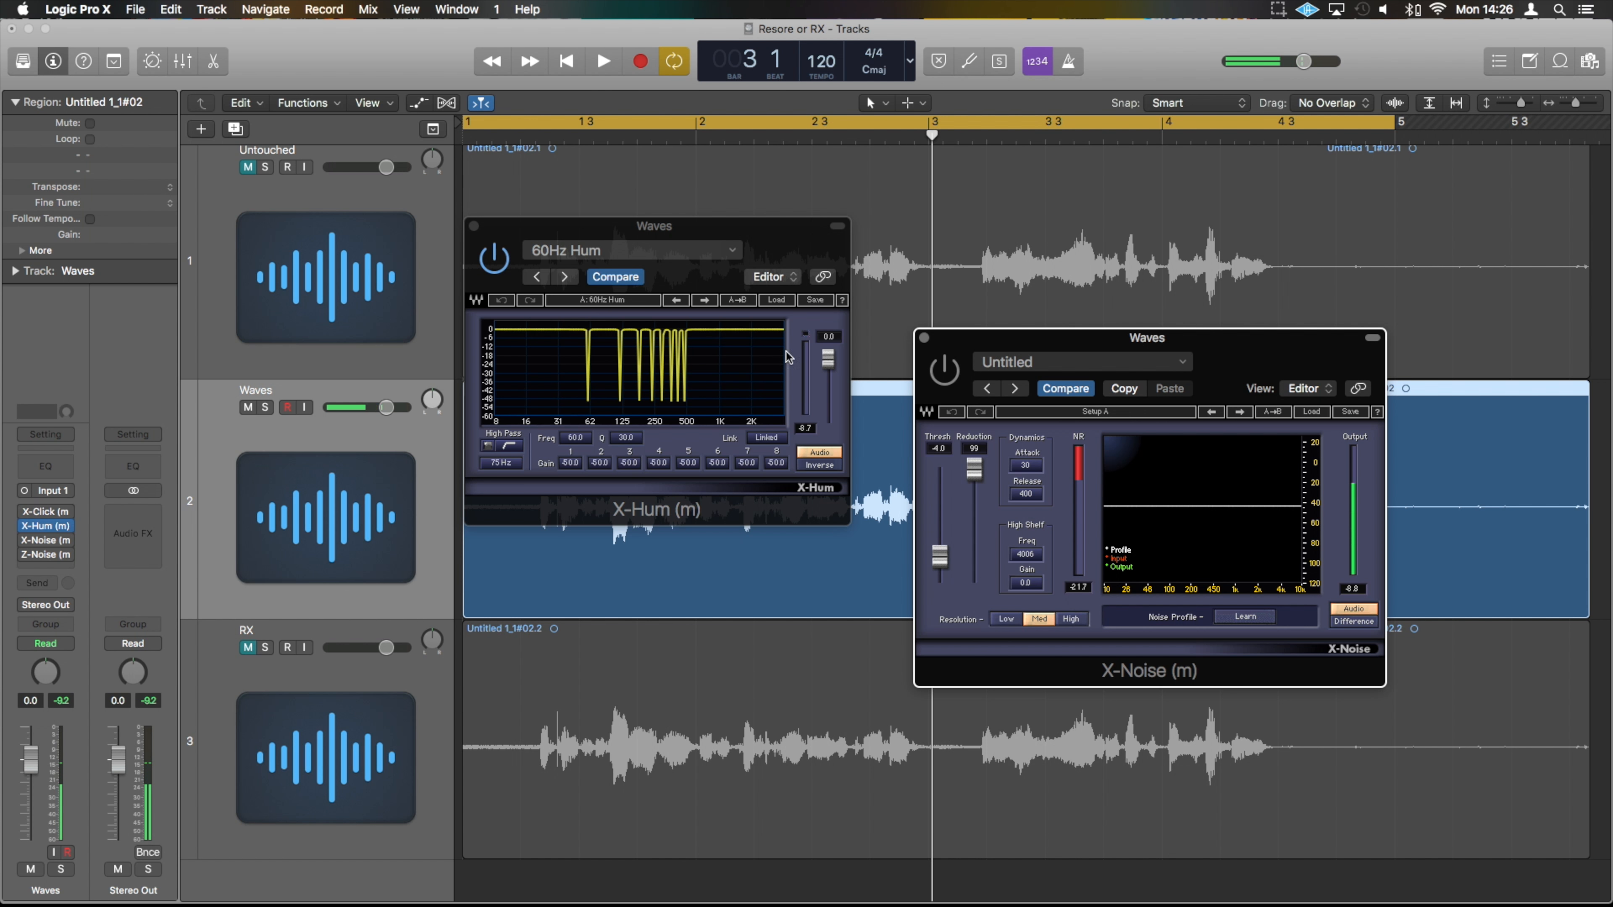
pyautogui.click(502, 263)
pyautogui.press('space')
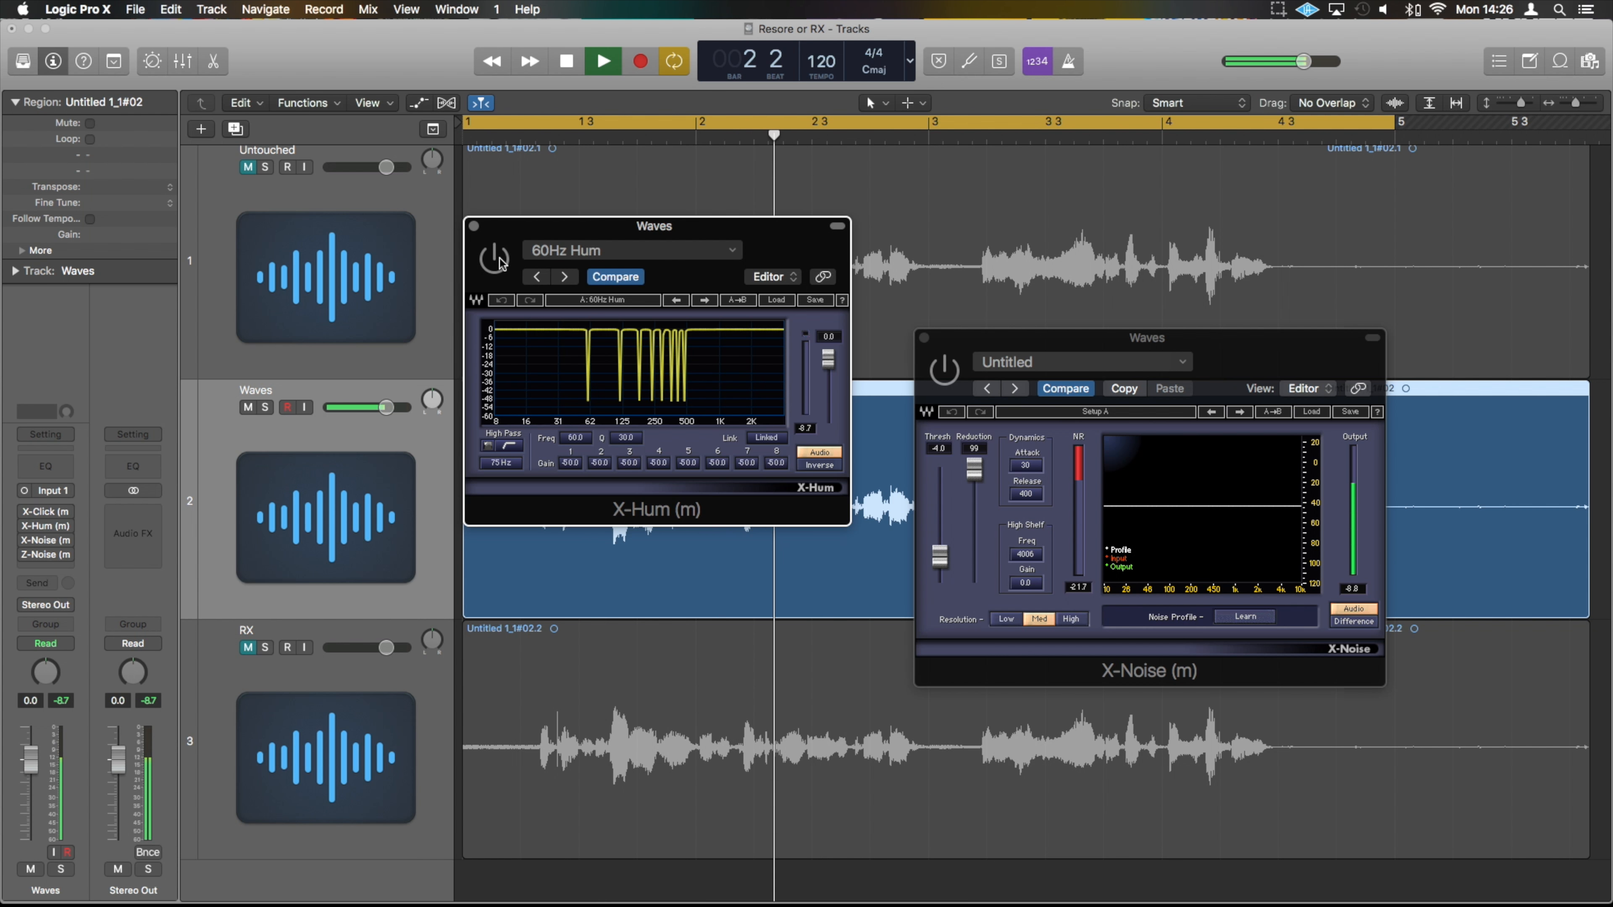
pyautogui.press('space')
# - Re-enable X-Hum and audition the Waves track twice with X-Noise still bypassed
pyautogui.click(502, 262)
pyautogui.press('space')
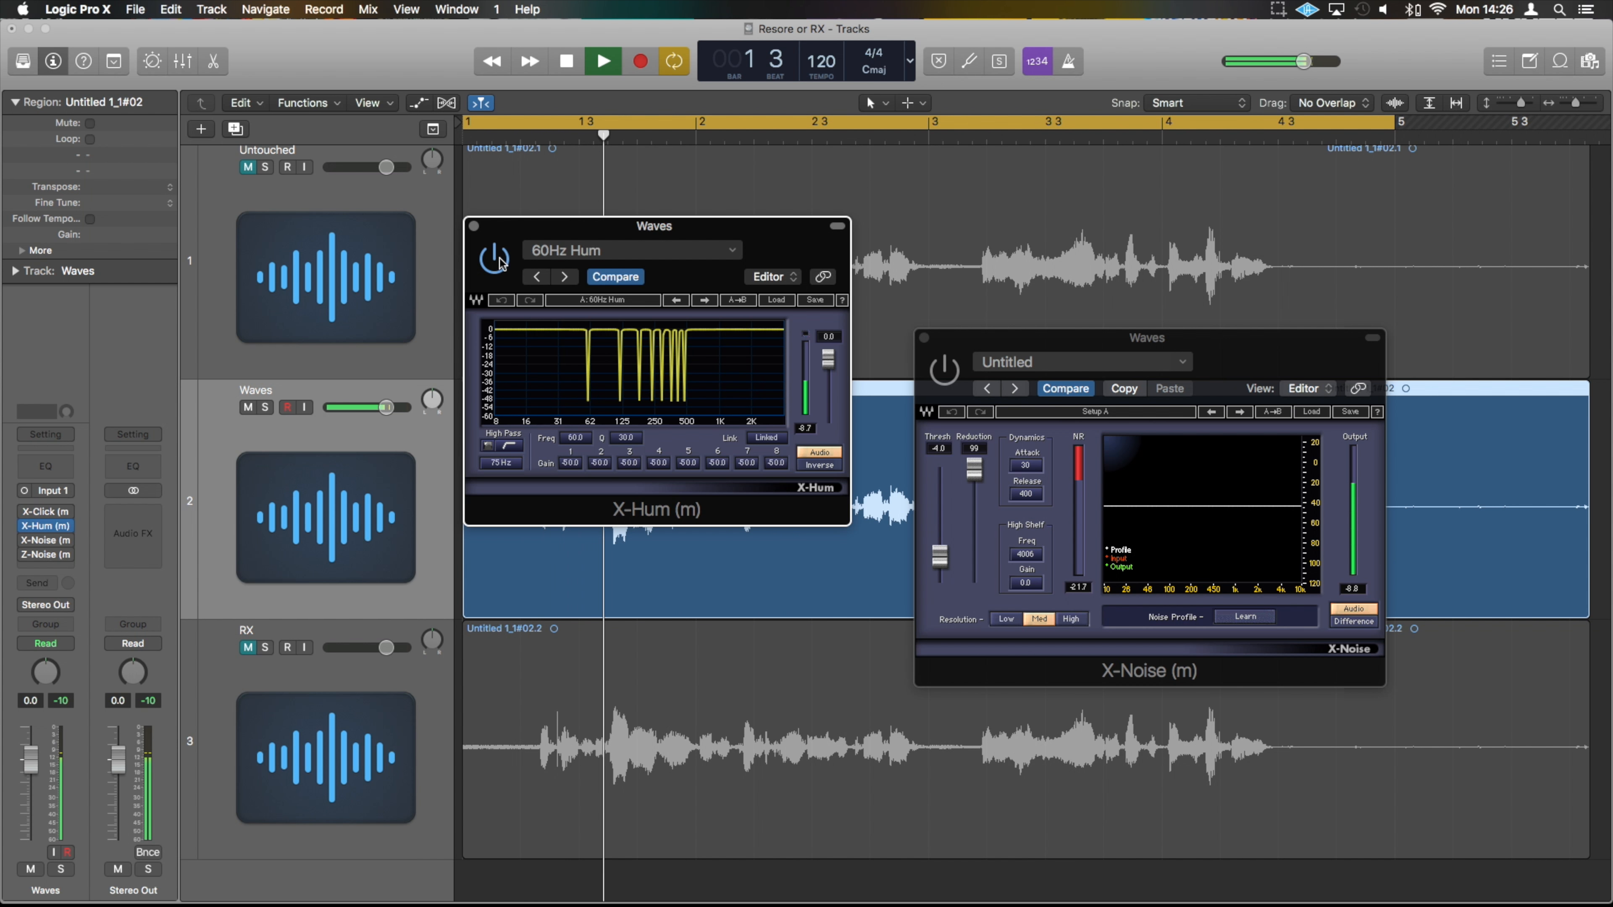
pyautogui.press('space')
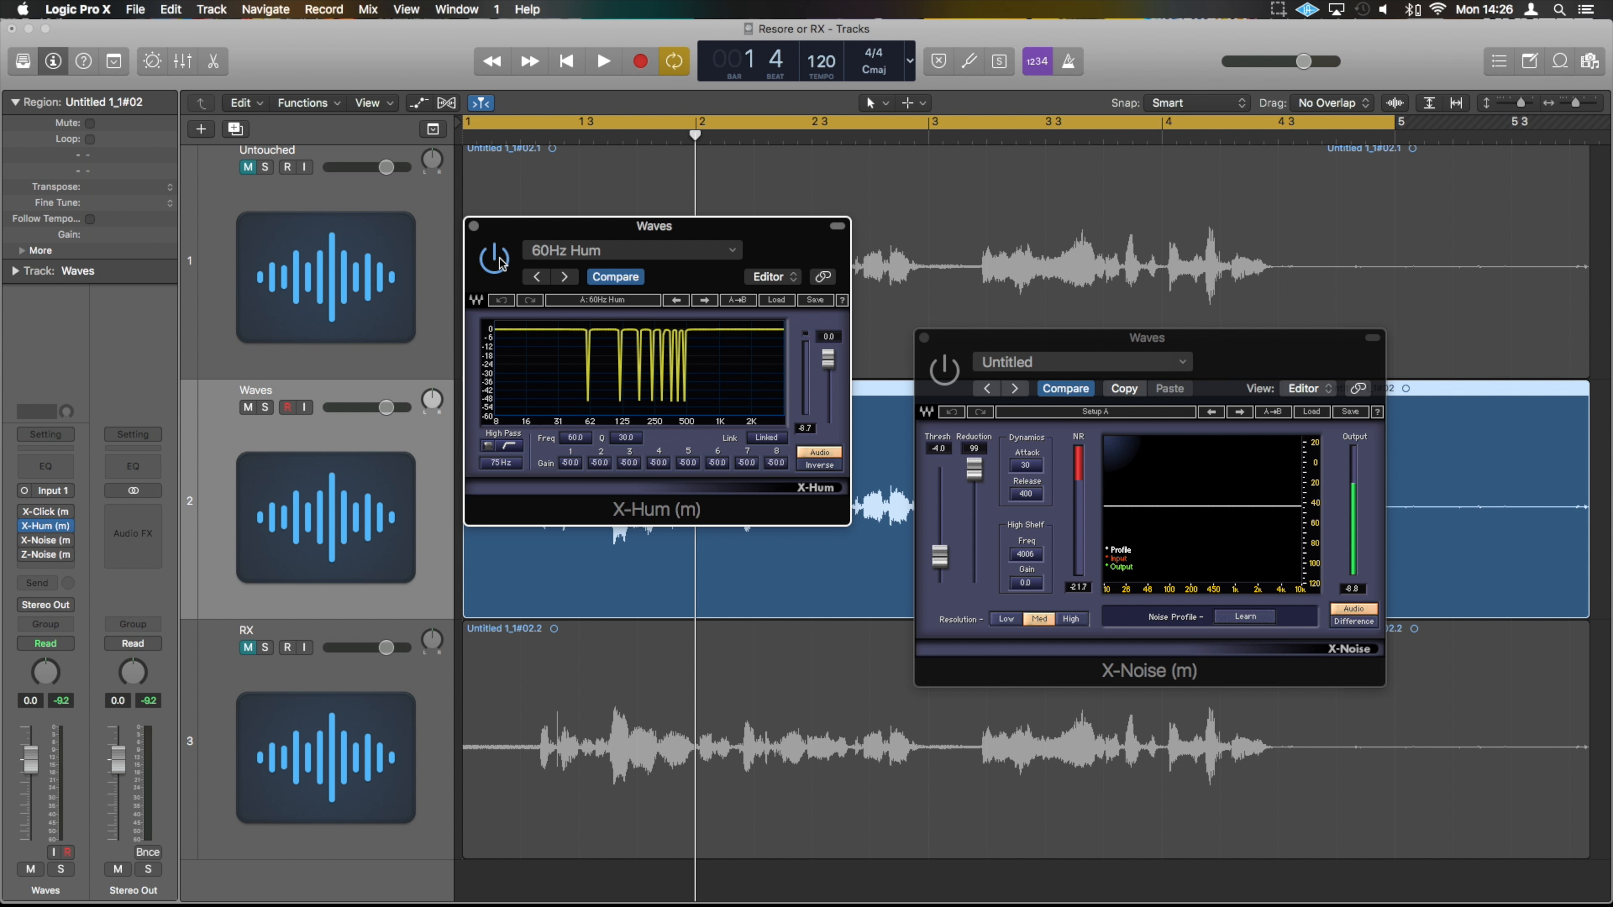
pyautogui.press('space')
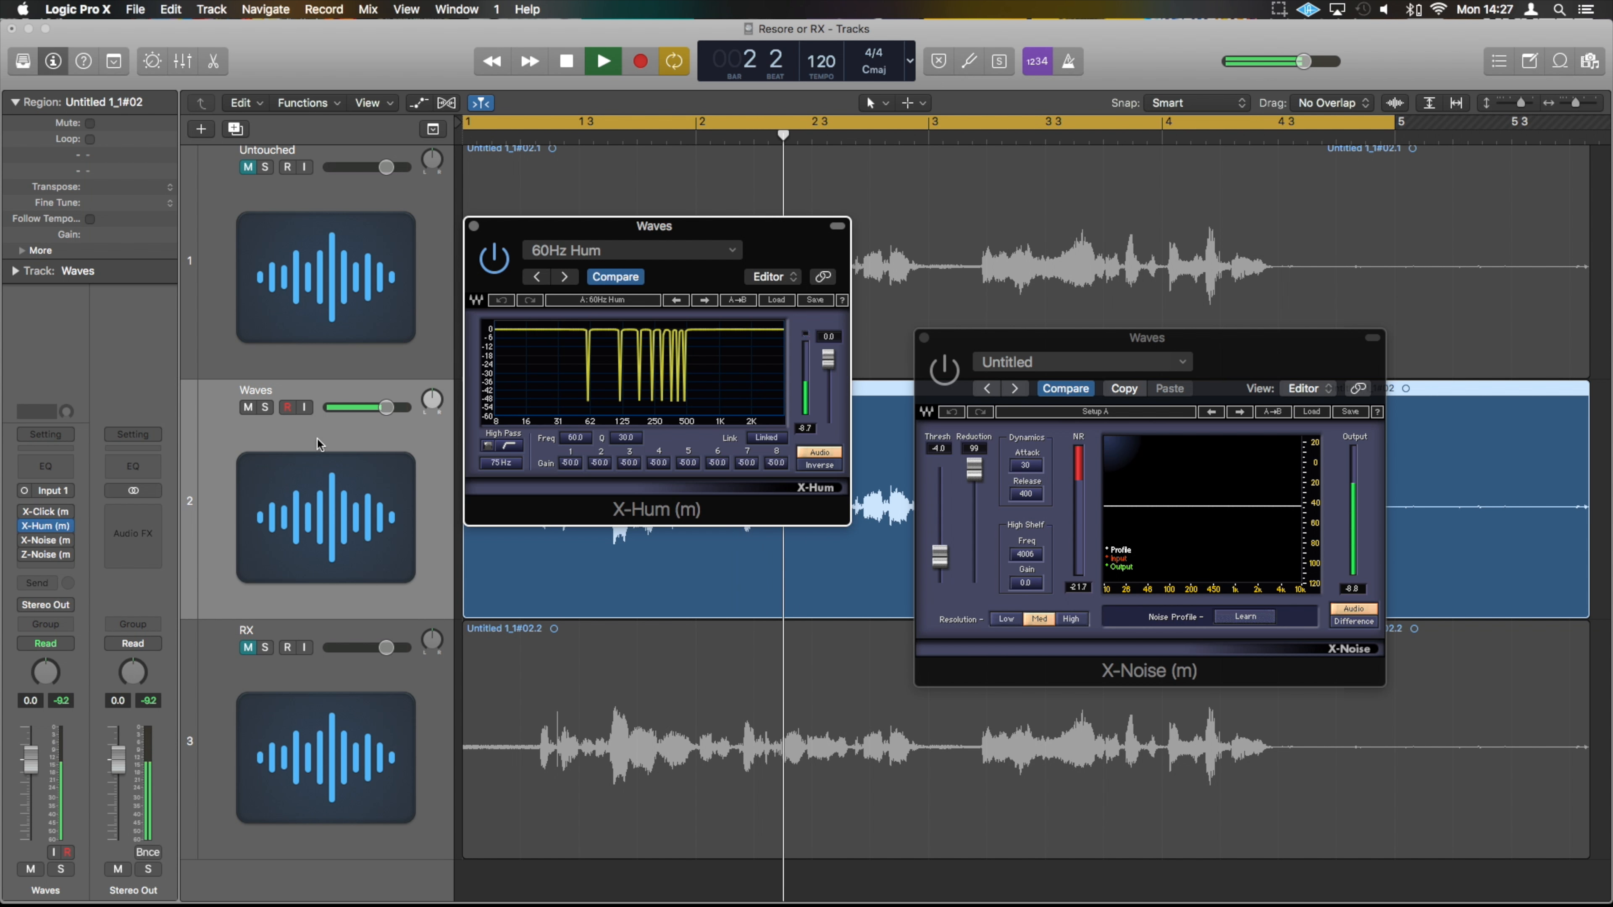
pyautogui.press('space')
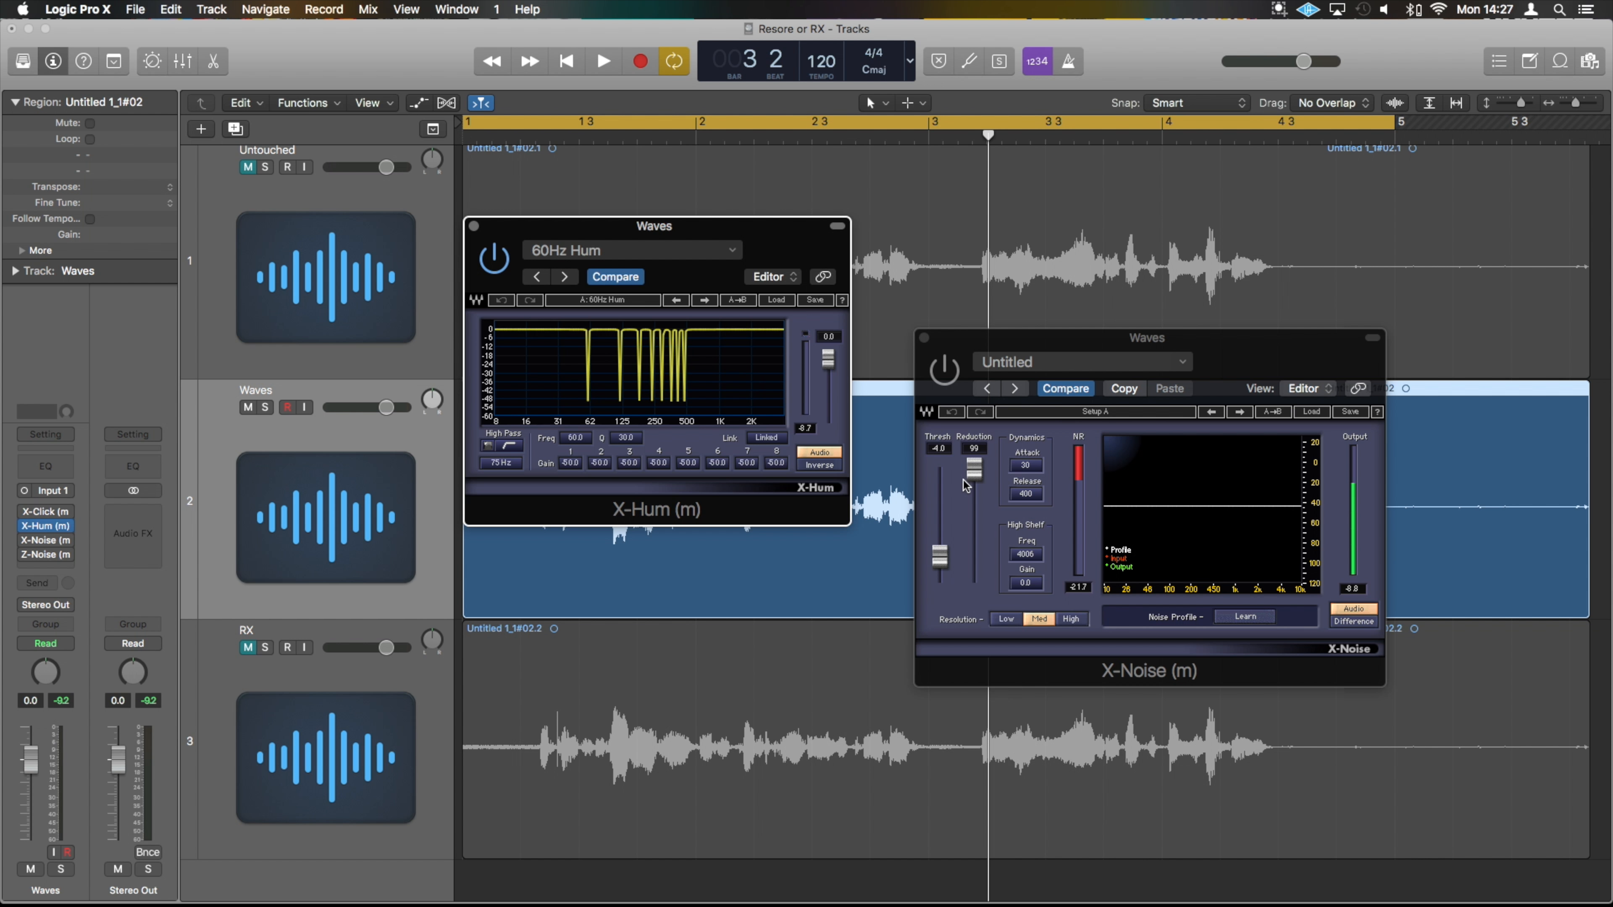
# - Re-enable X-Noise and audition the Waves track with it active and bypassed
pyautogui.click(942, 385)
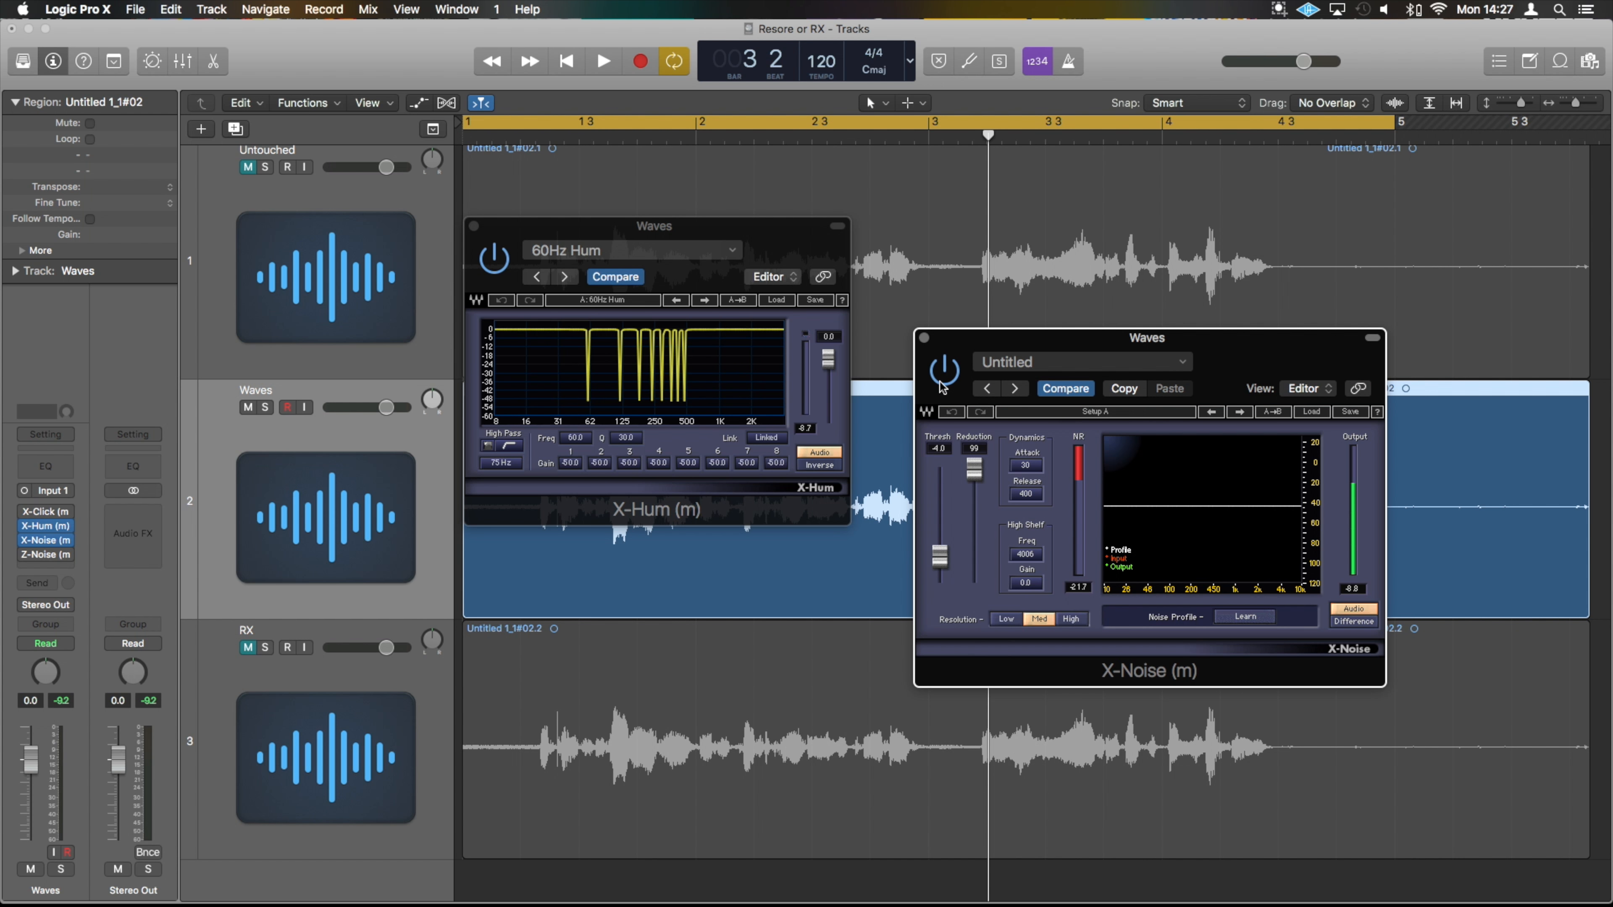
pyautogui.press('space')
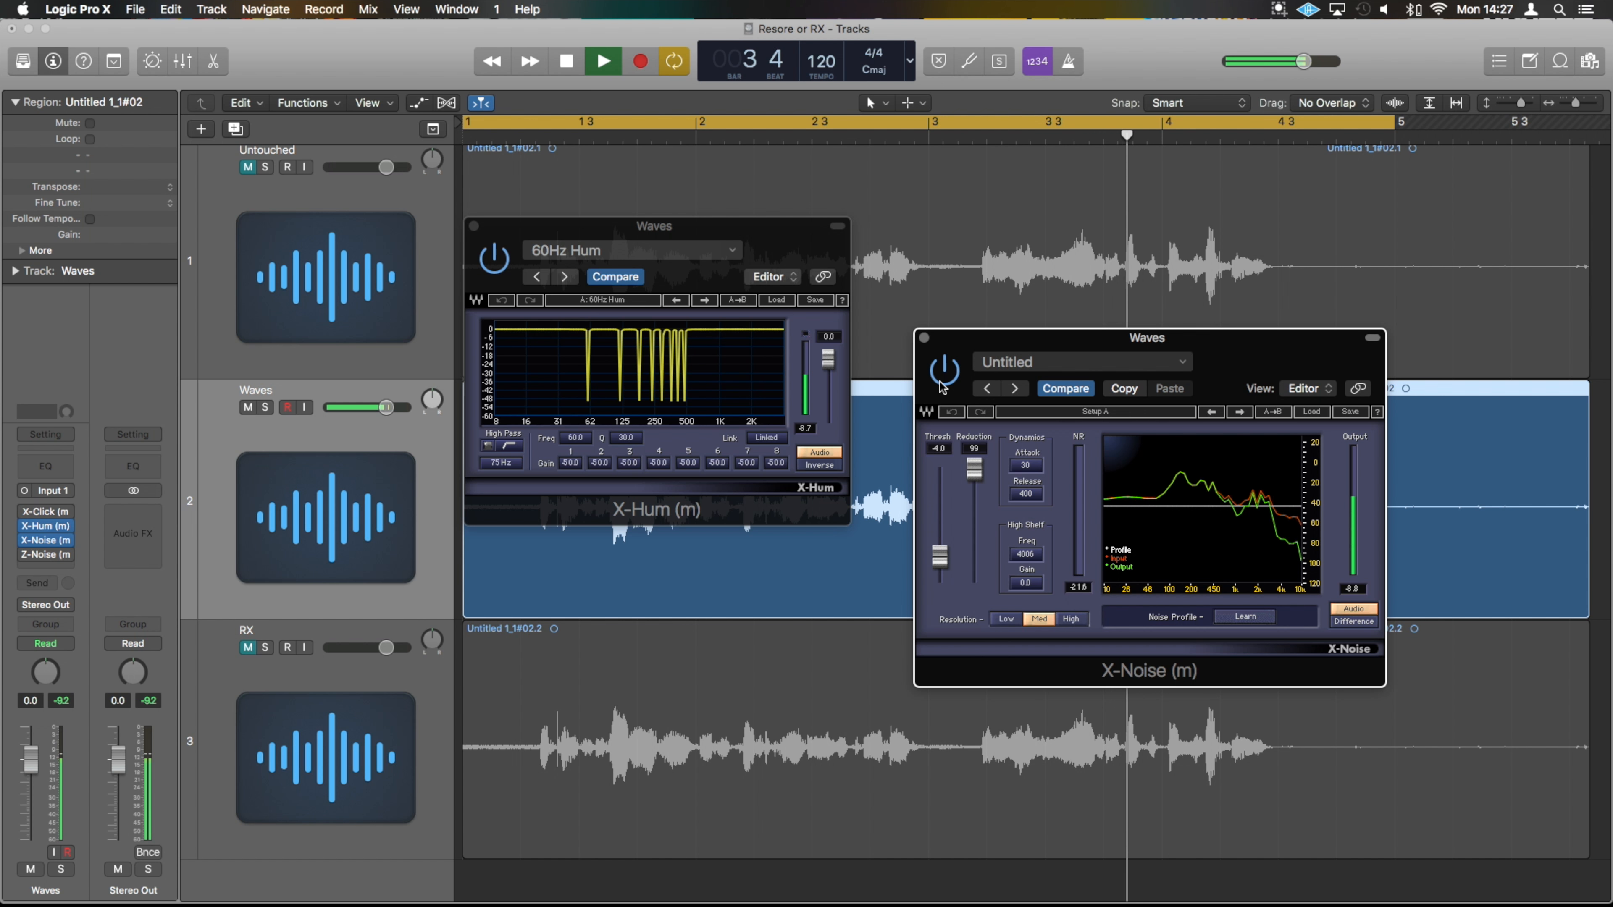
pyautogui.press('space')
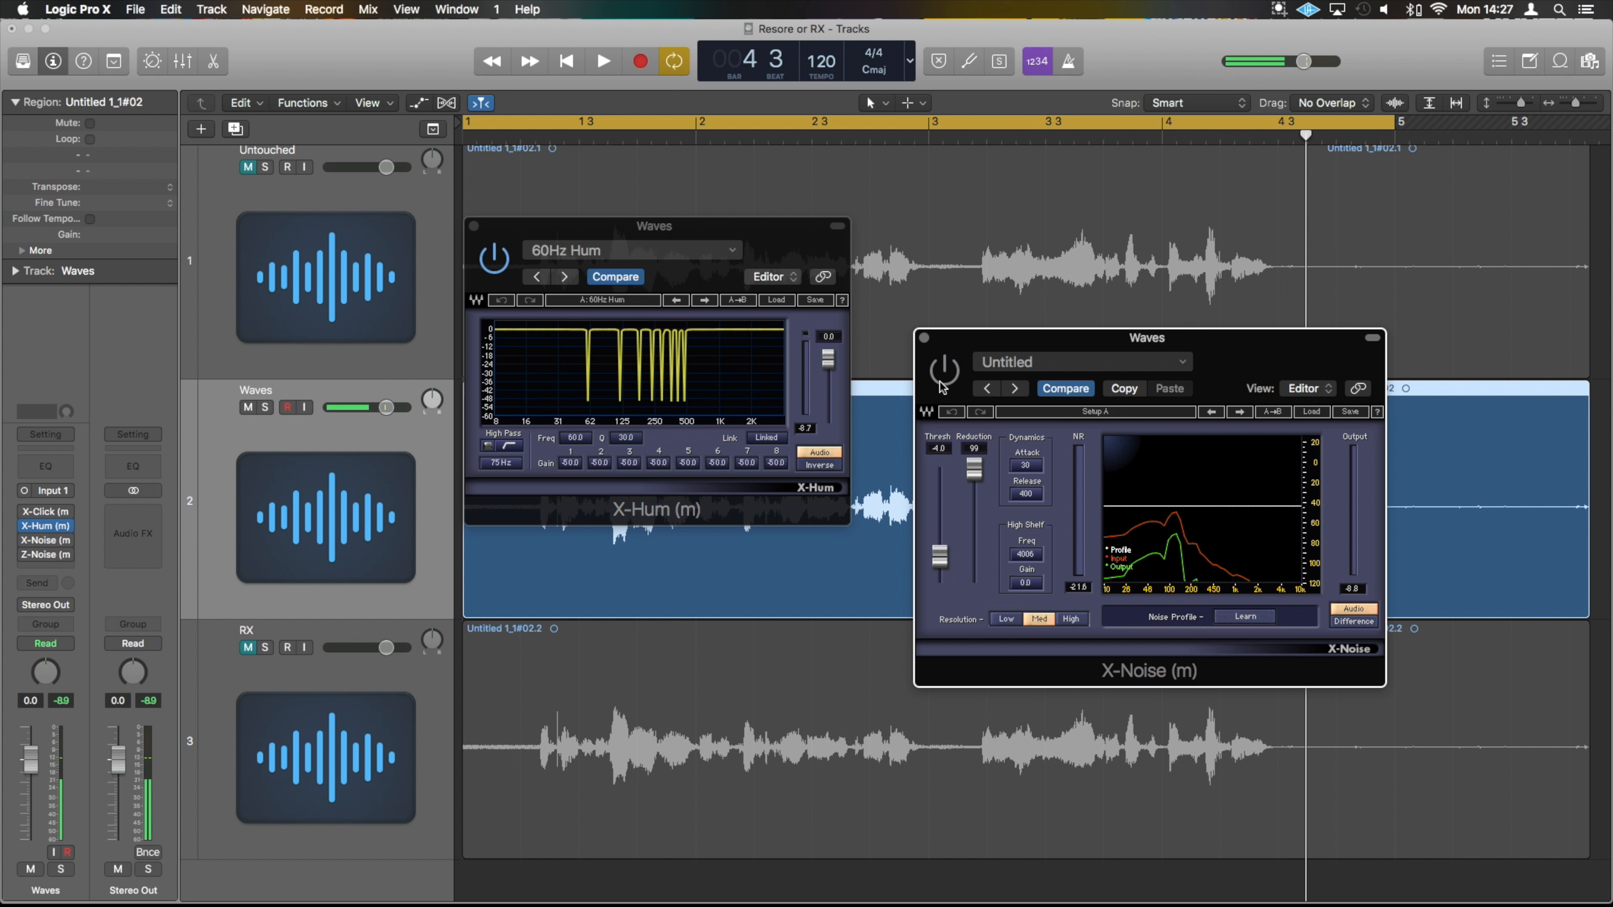
# - Audition the Waves track with X-Hum and X-Noise bypassed, re-enable both during playback, and close their windows
pyautogui.click(496, 273)
pyautogui.press('space')
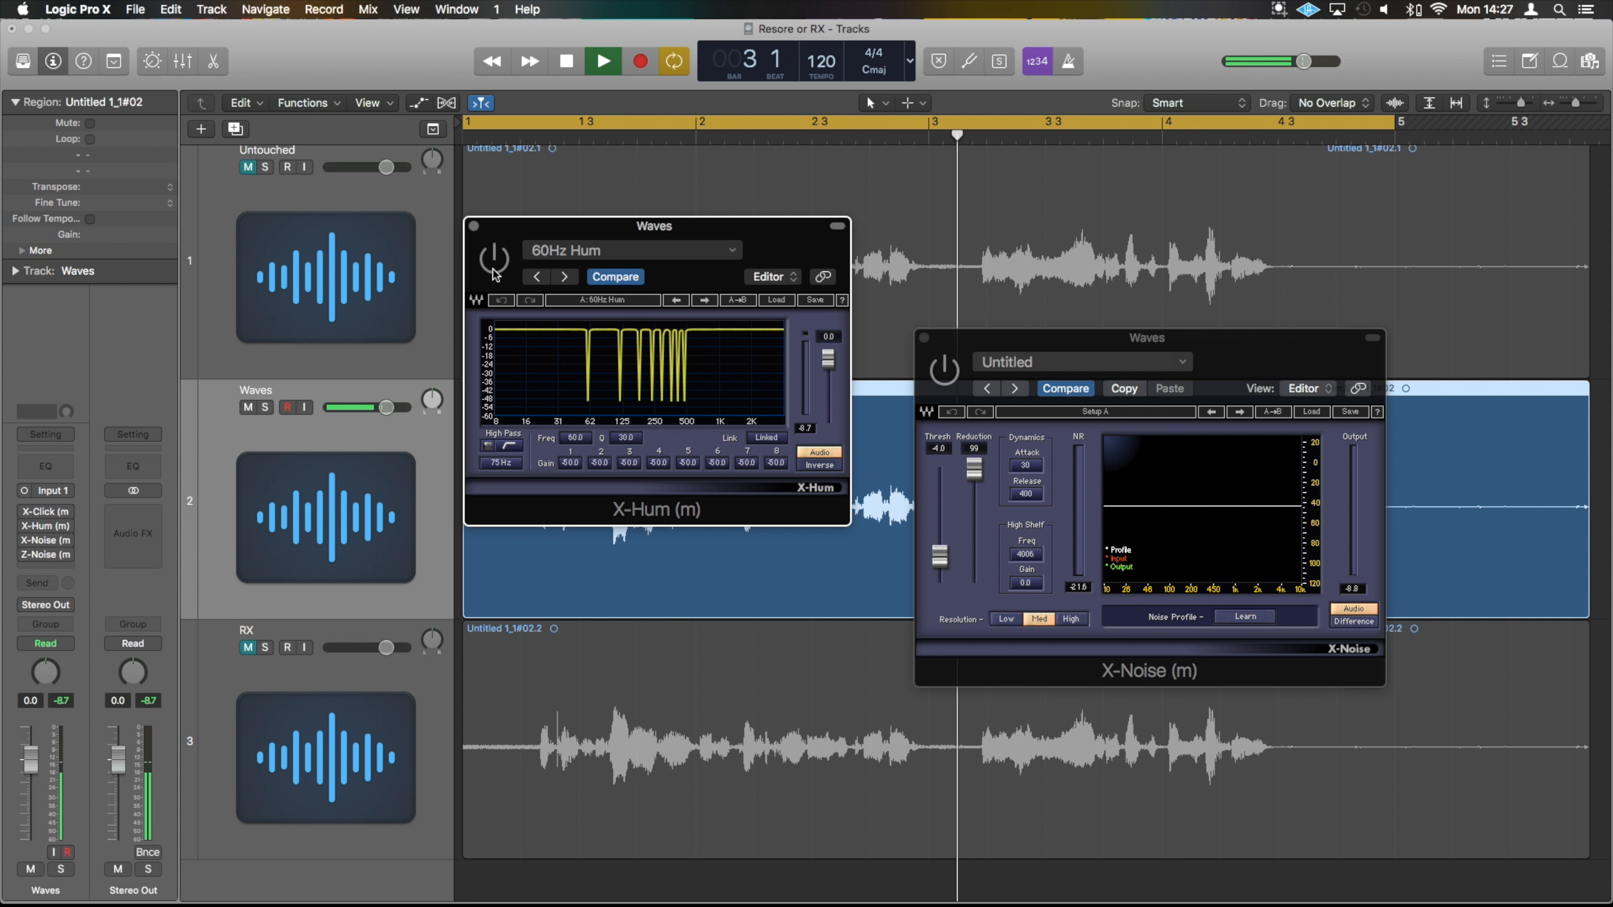
pyautogui.click(494, 260)
pyautogui.click(945, 370)
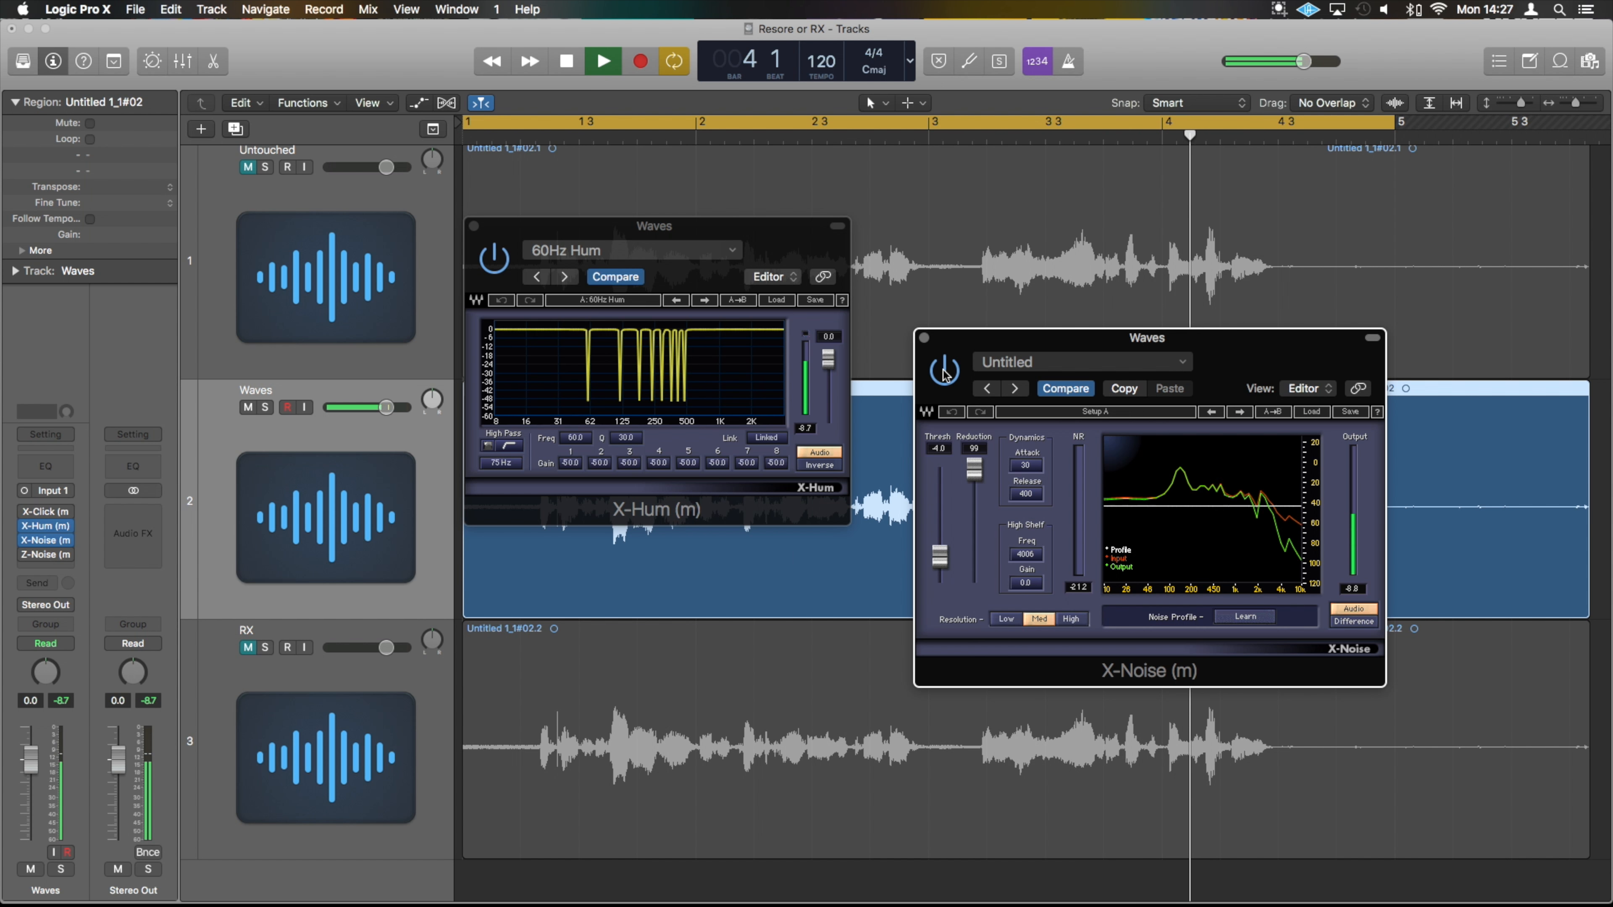
pyautogui.press('space')
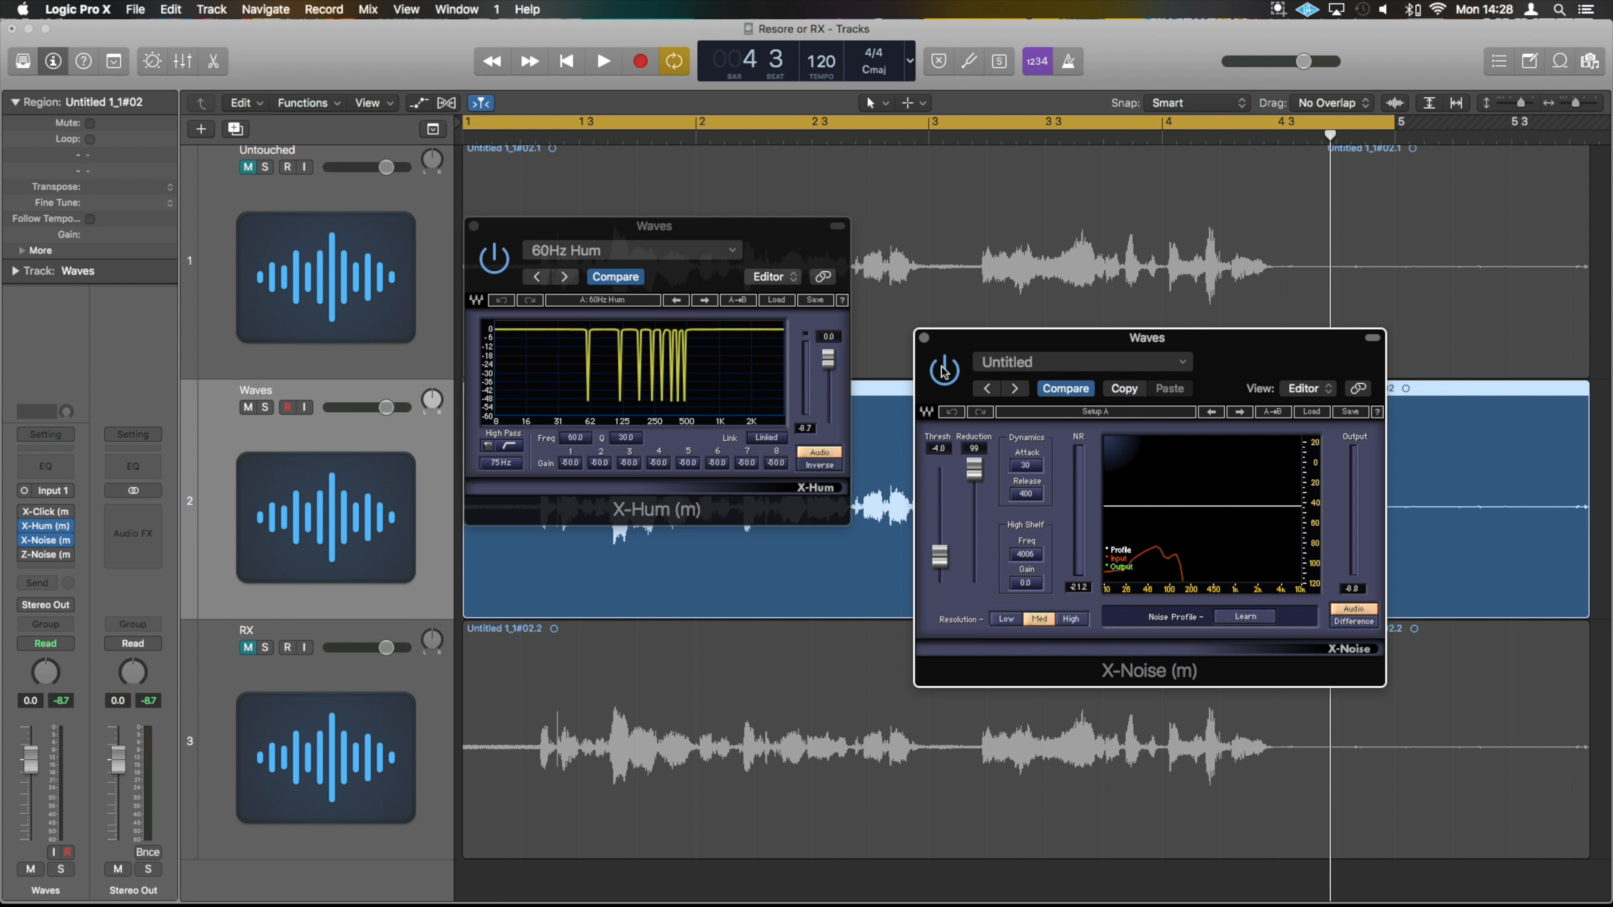
pyautogui.click(925, 337)
pyautogui.click(473, 225)
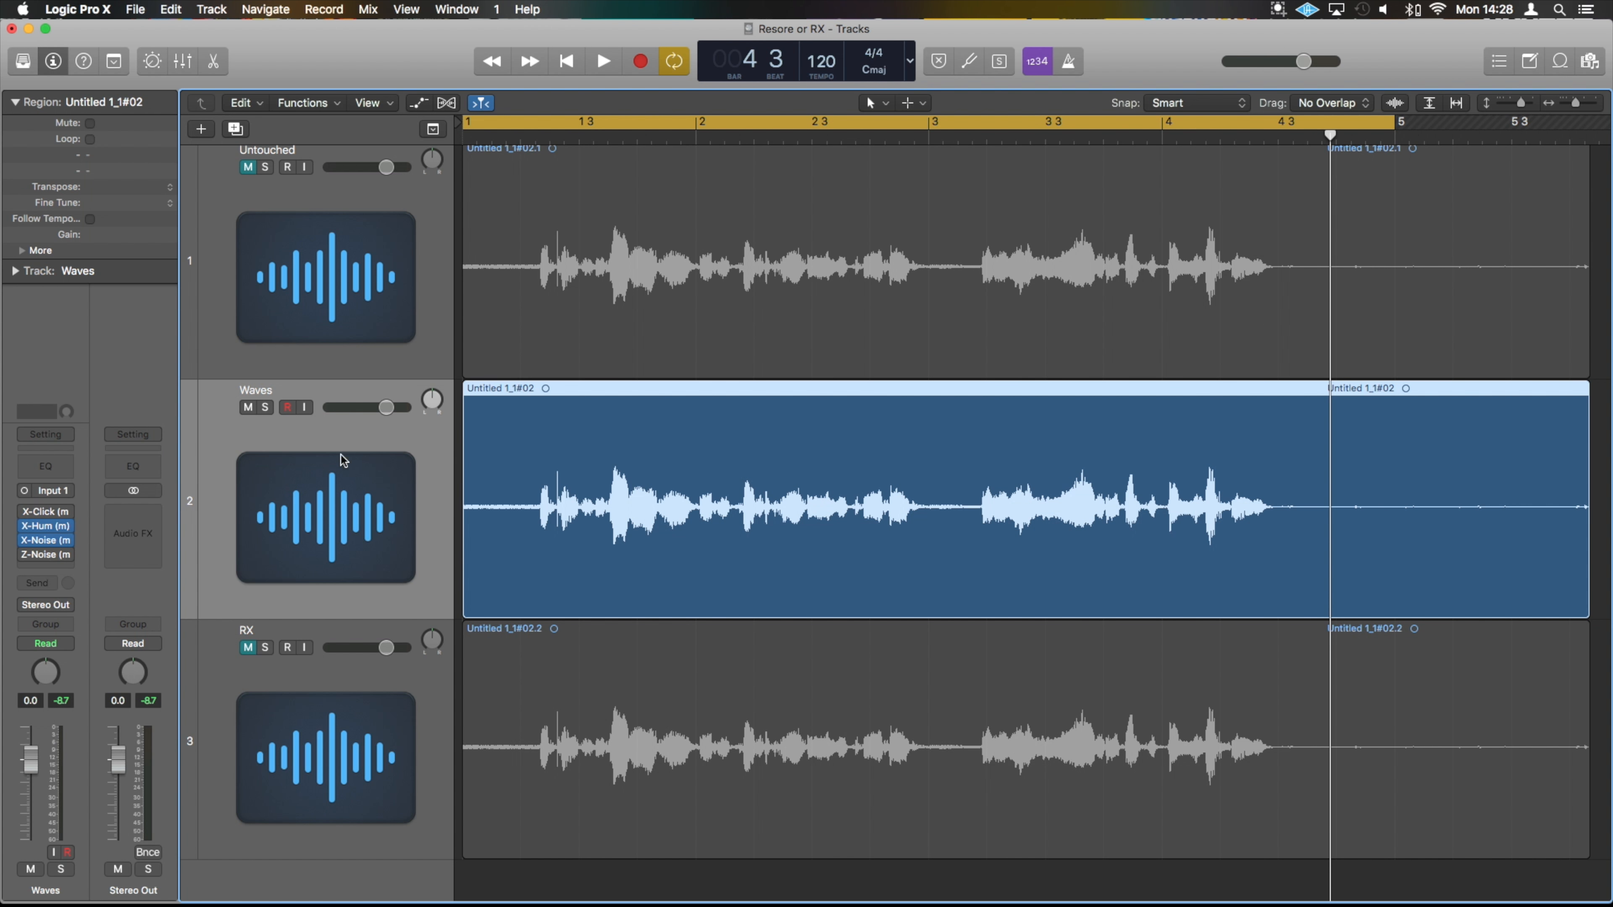
# - Mute the Waves track, and unmute, solo and select the RX track
pyautogui.click(248, 408)
pyautogui.click(248, 648)
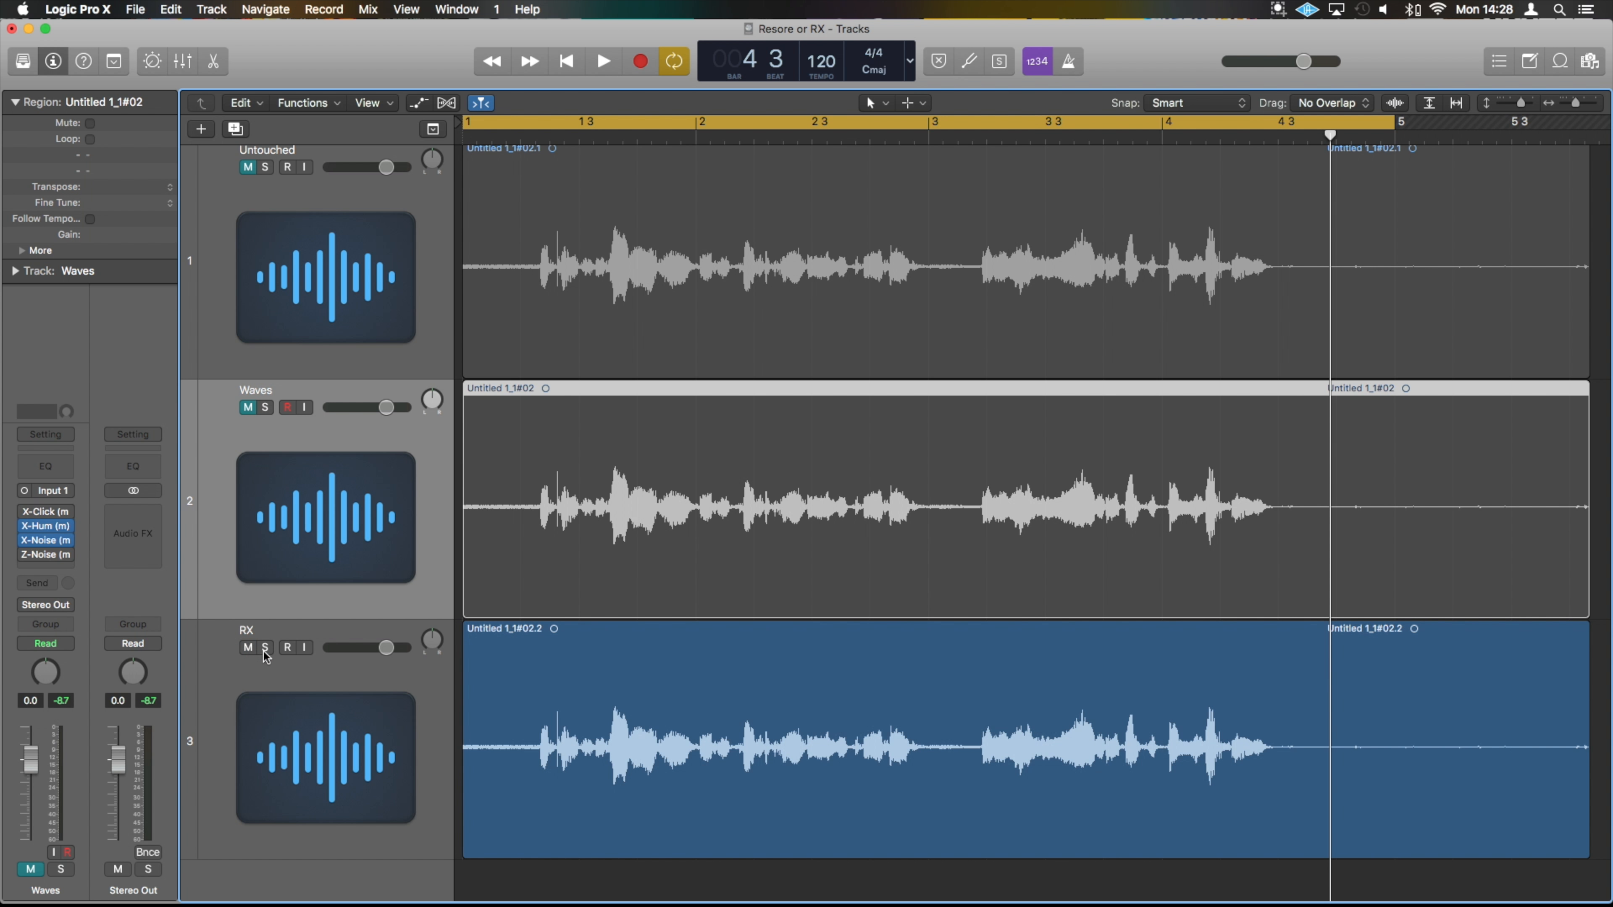
pyautogui.click(267, 648)
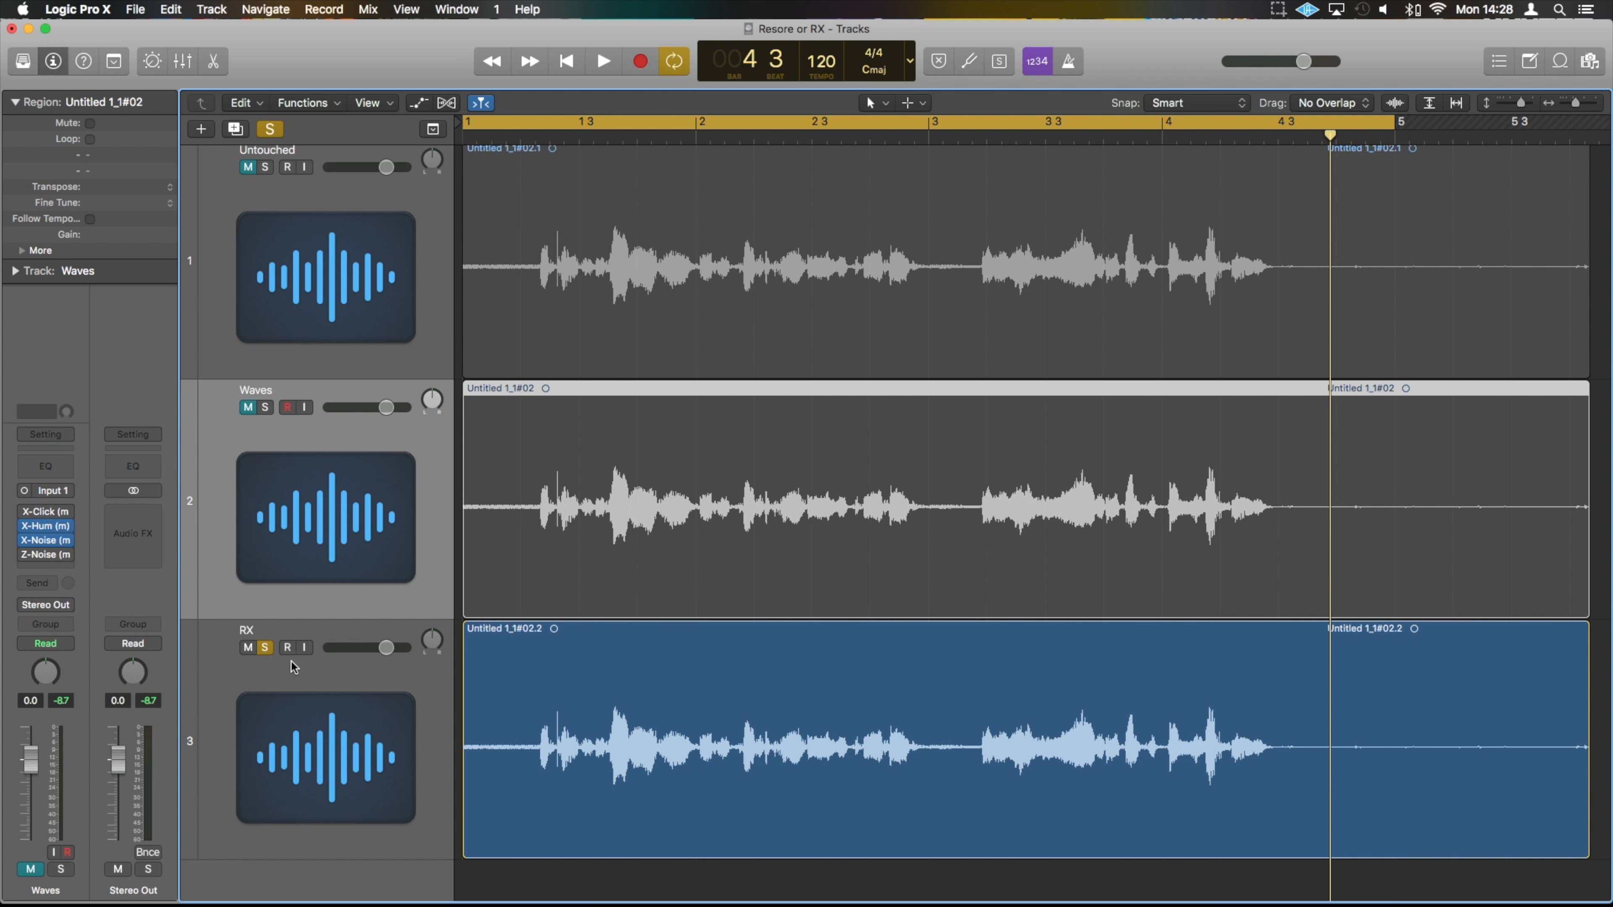
pyautogui.click(385, 676)
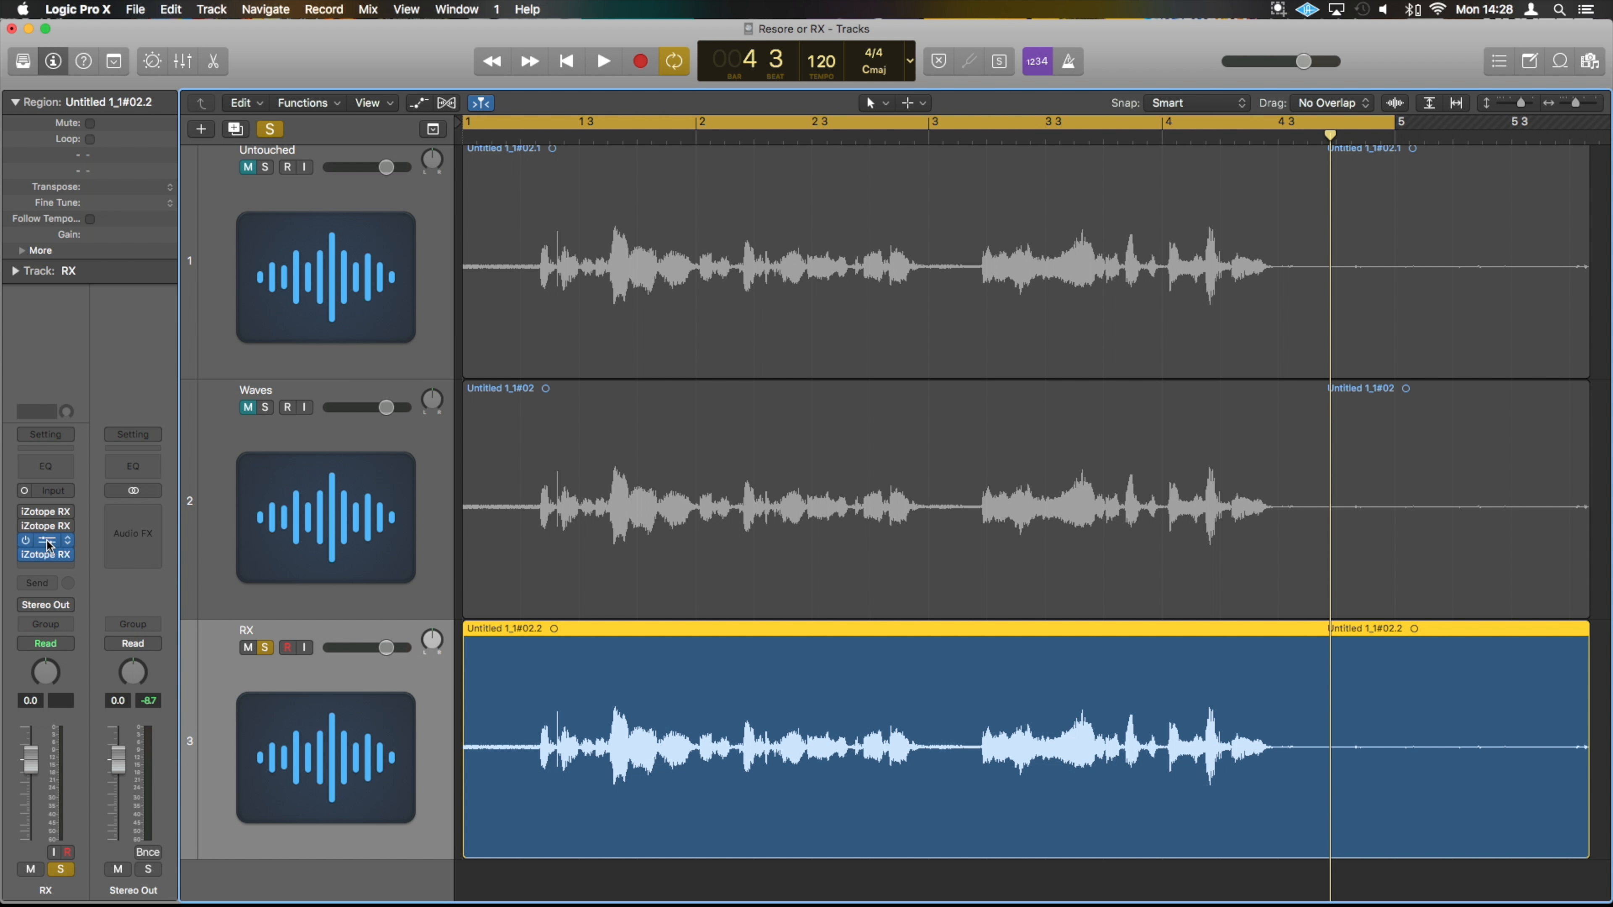
# - Open the RX track's De-hum and Dialogue De-noise plug-ins and arrange their windows side by side
pyautogui.click(50, 558)
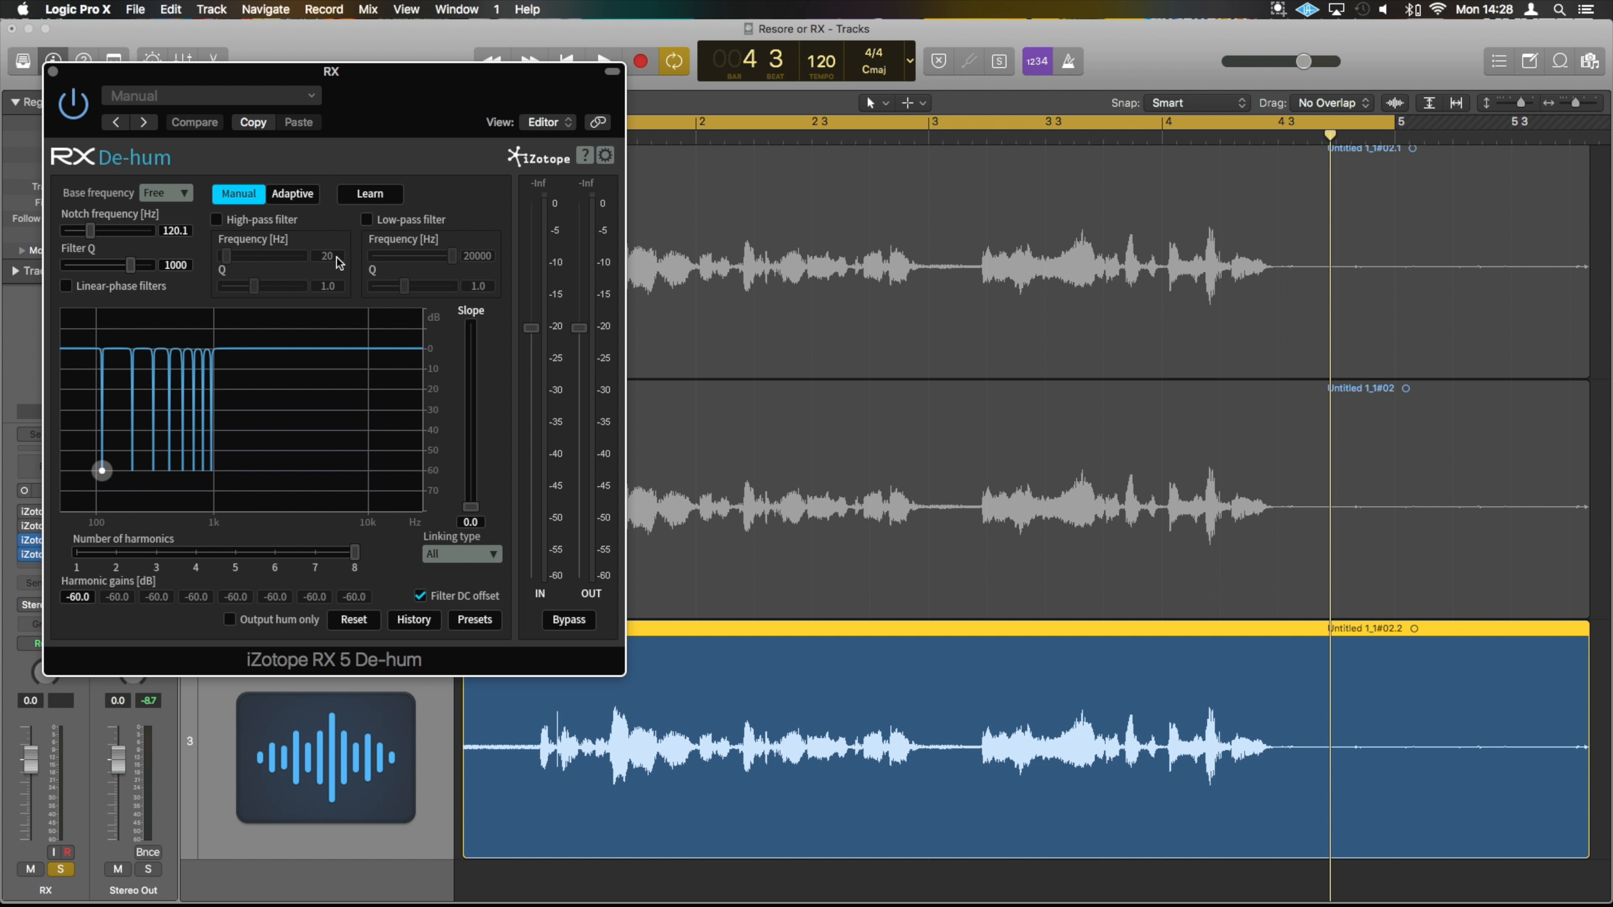
pyautogui.moveTo(333, 71); pyautogui.dragTo(1207, 74)
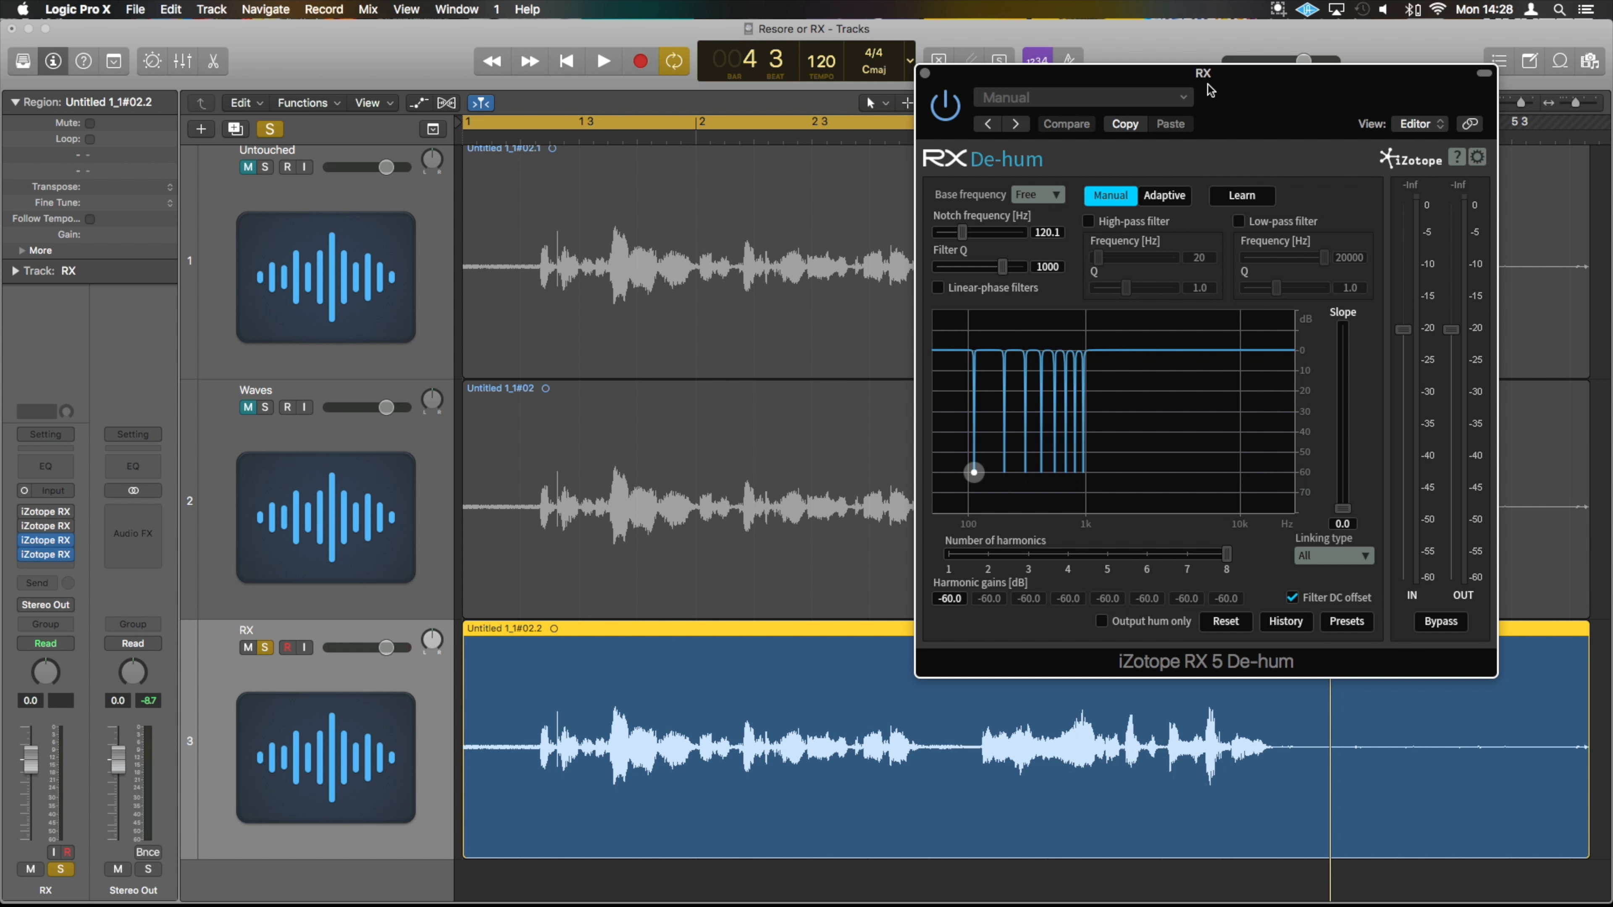
pyautogui.scroll(1, 260, 359)
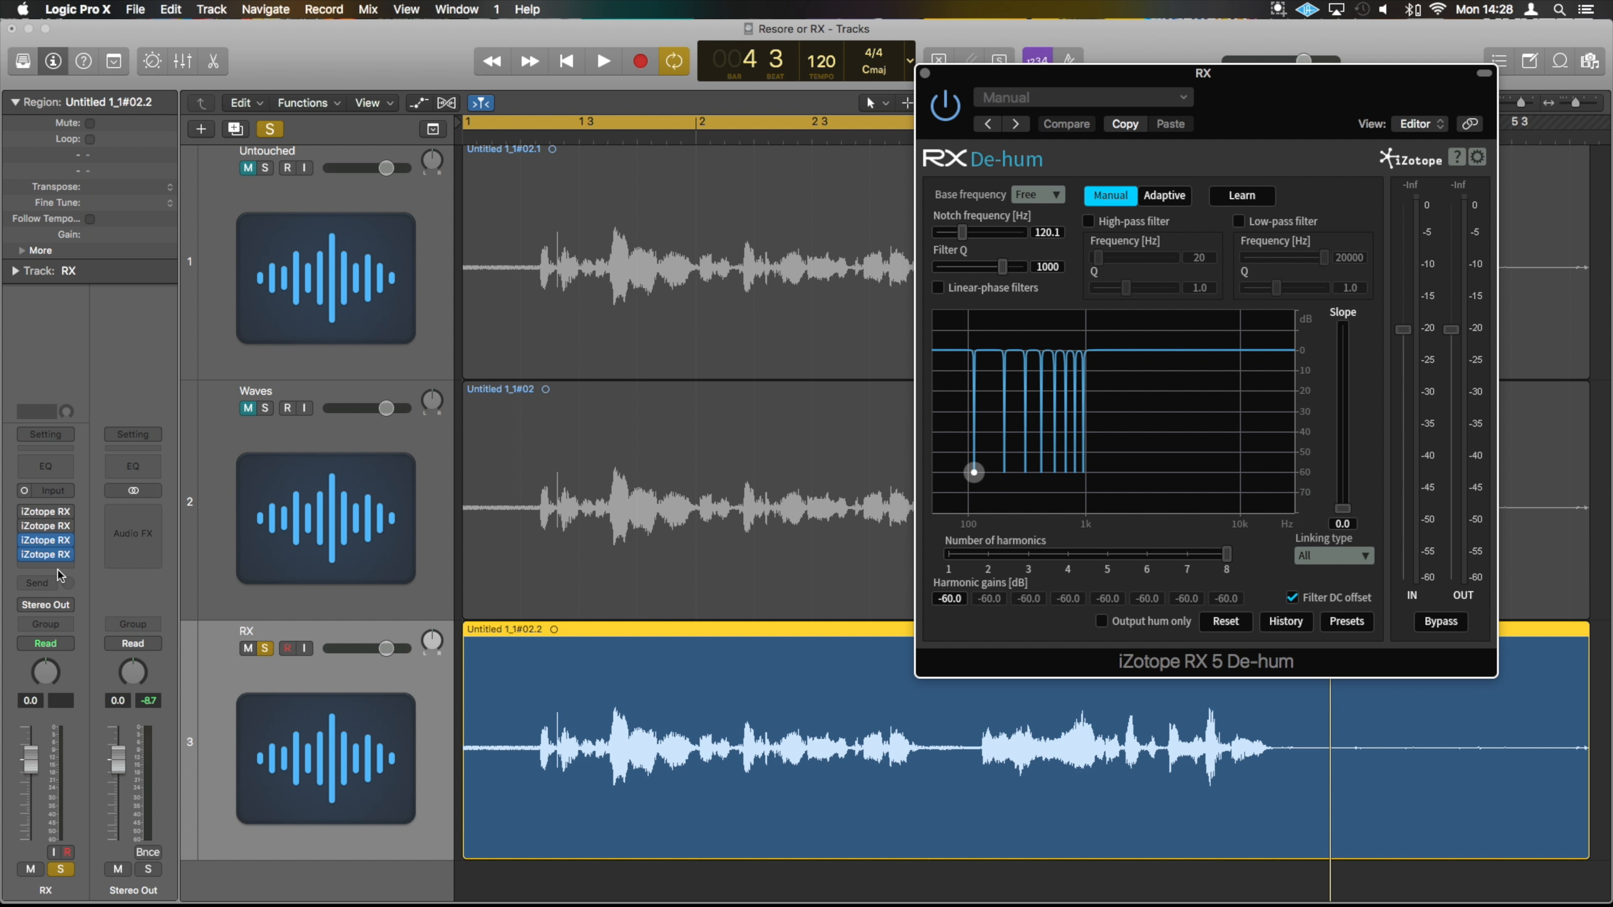
pyautogui.click(47, 558)
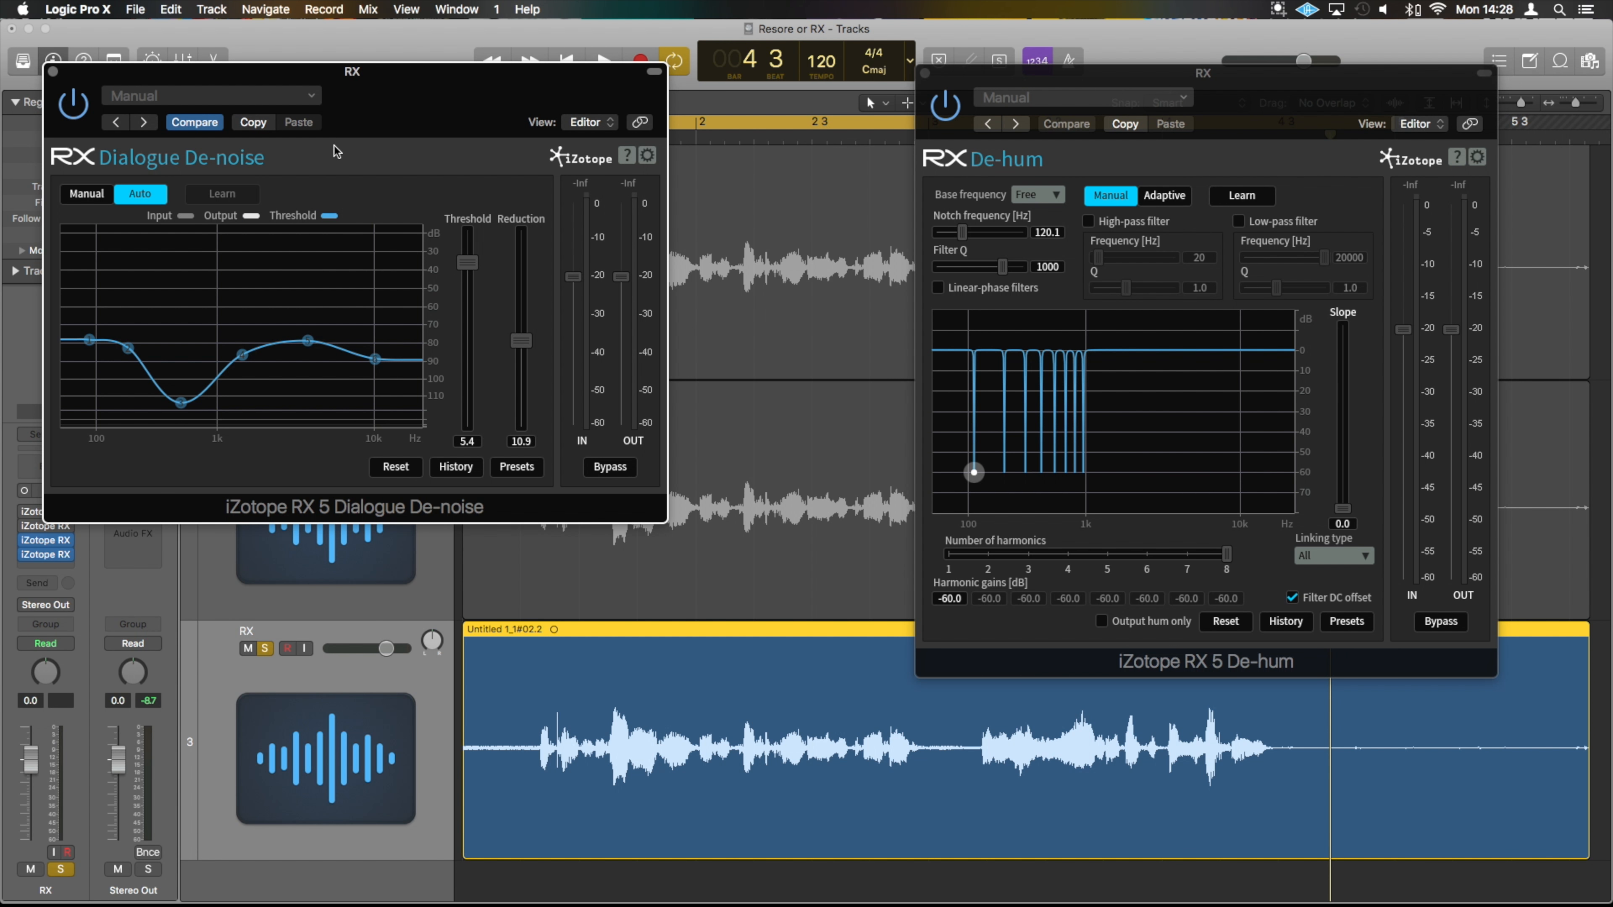
pyautogui.moveTo(379, 66); pyautogui.dragTo(633, 392)
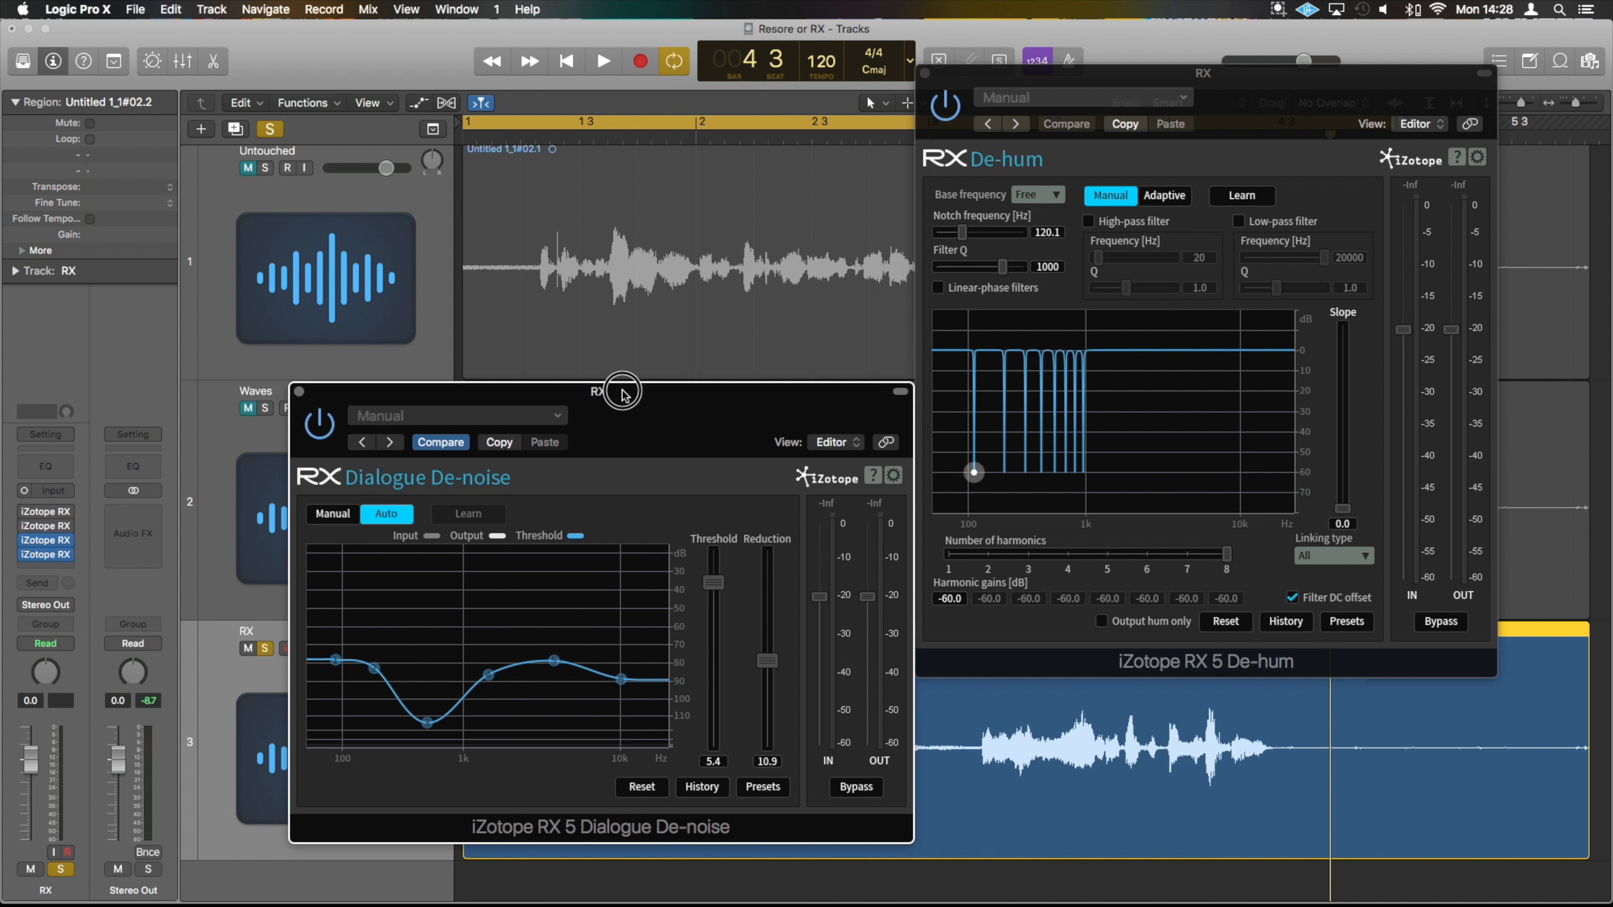
# - View the RX track's De-clip and De-click plug-ins, and close both windows
pyautogui.click(51, 530)
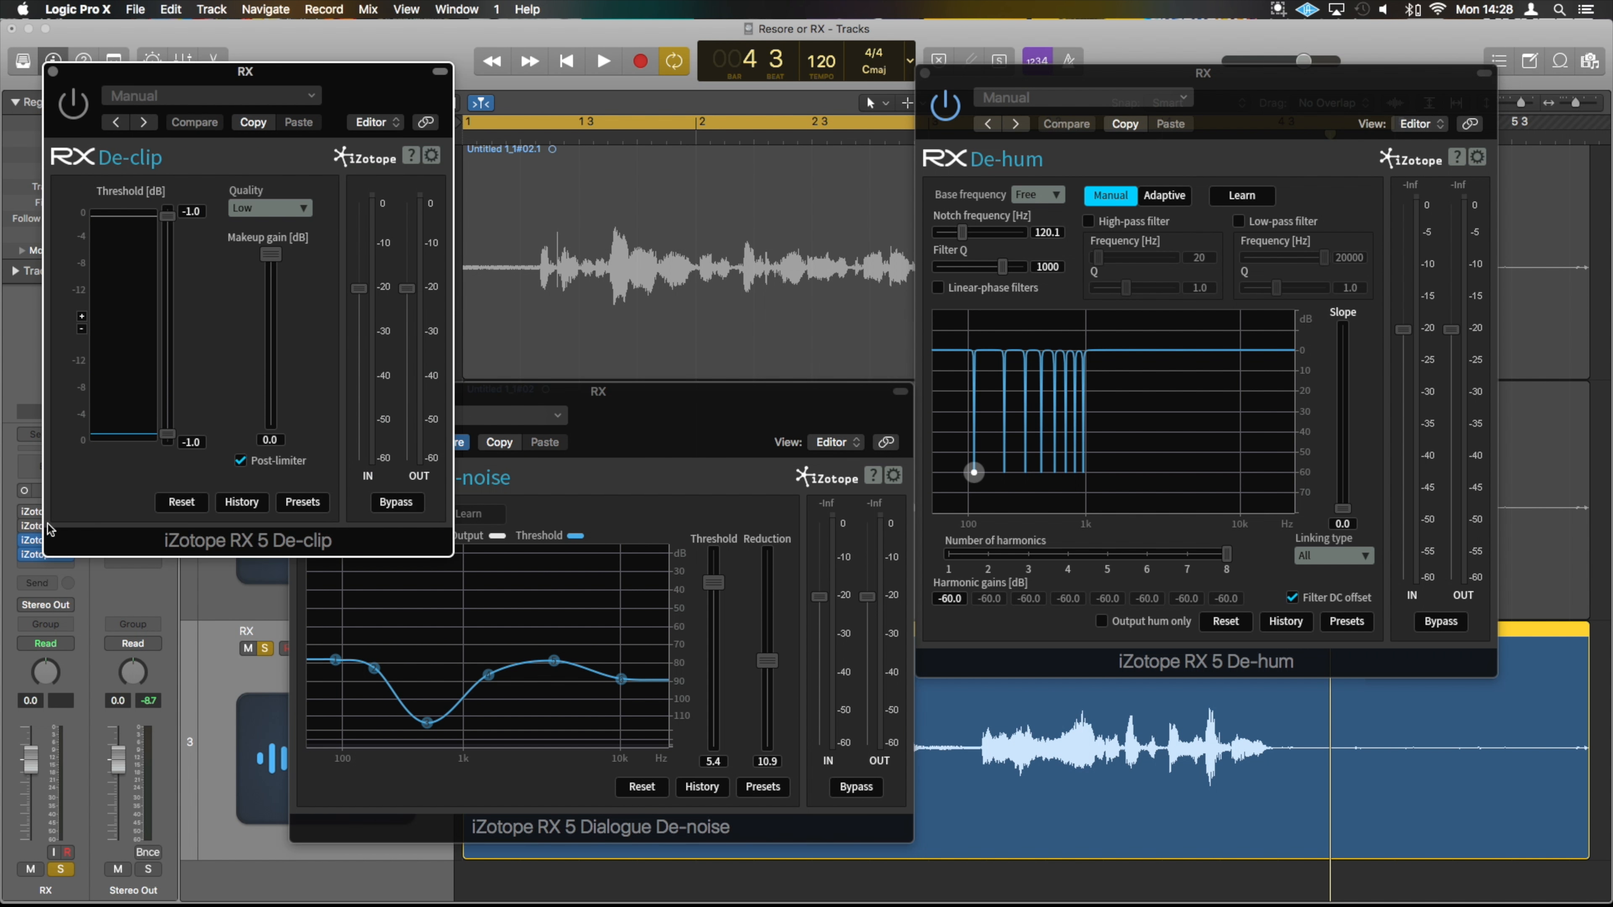
pyautogui.moveTo(212, 79); pyautogui.dragTo(267, 71)
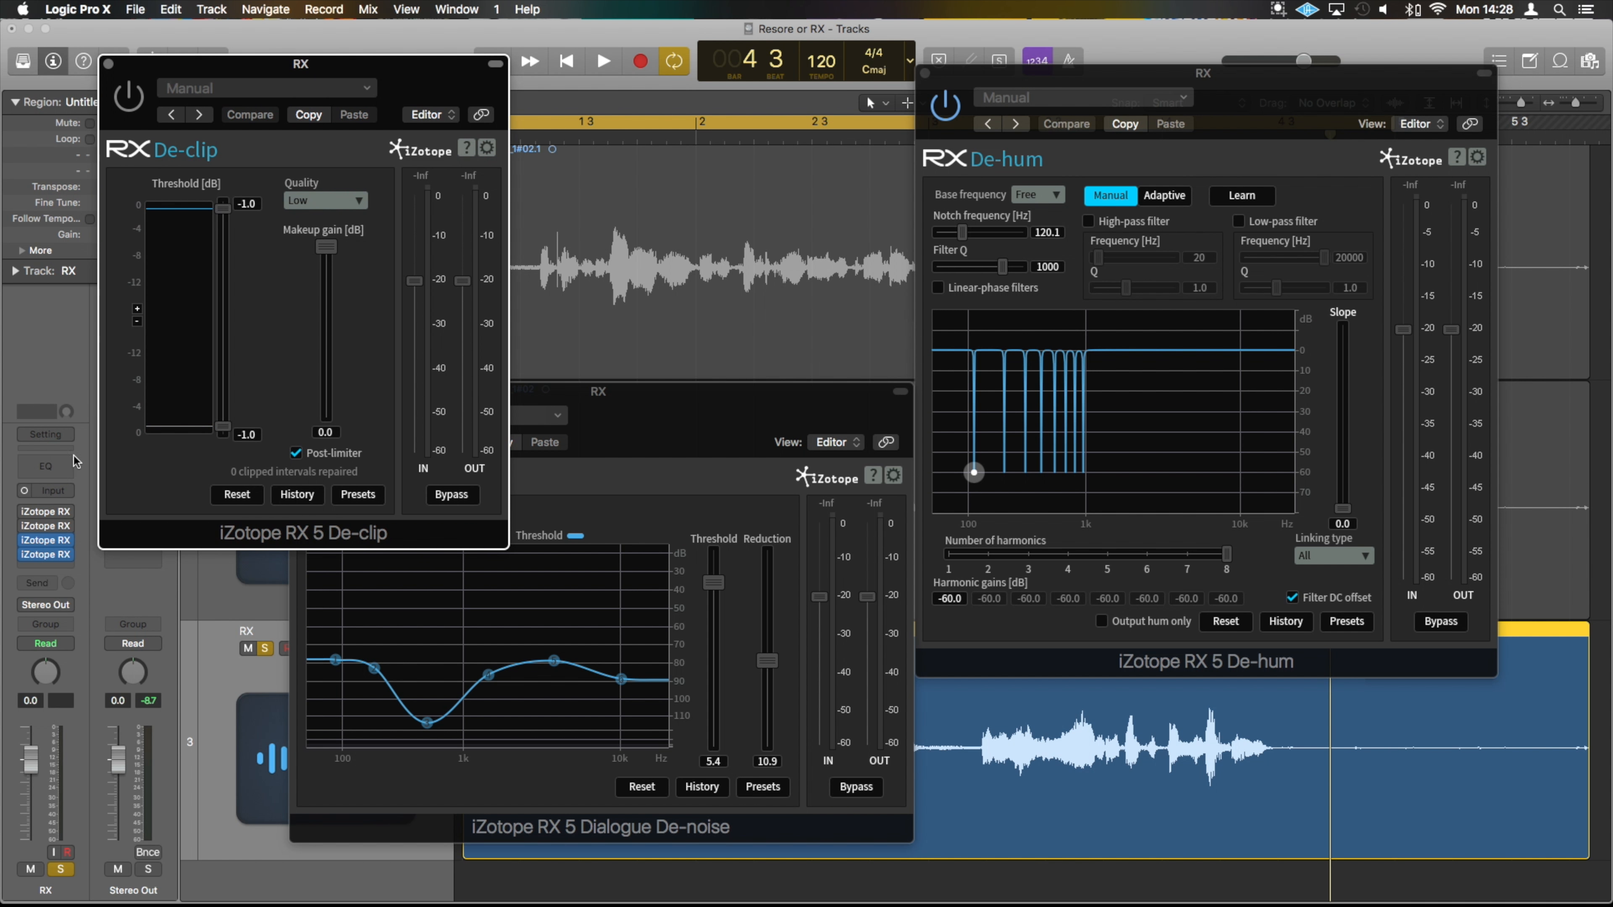
pyautogui.click(50, 512)
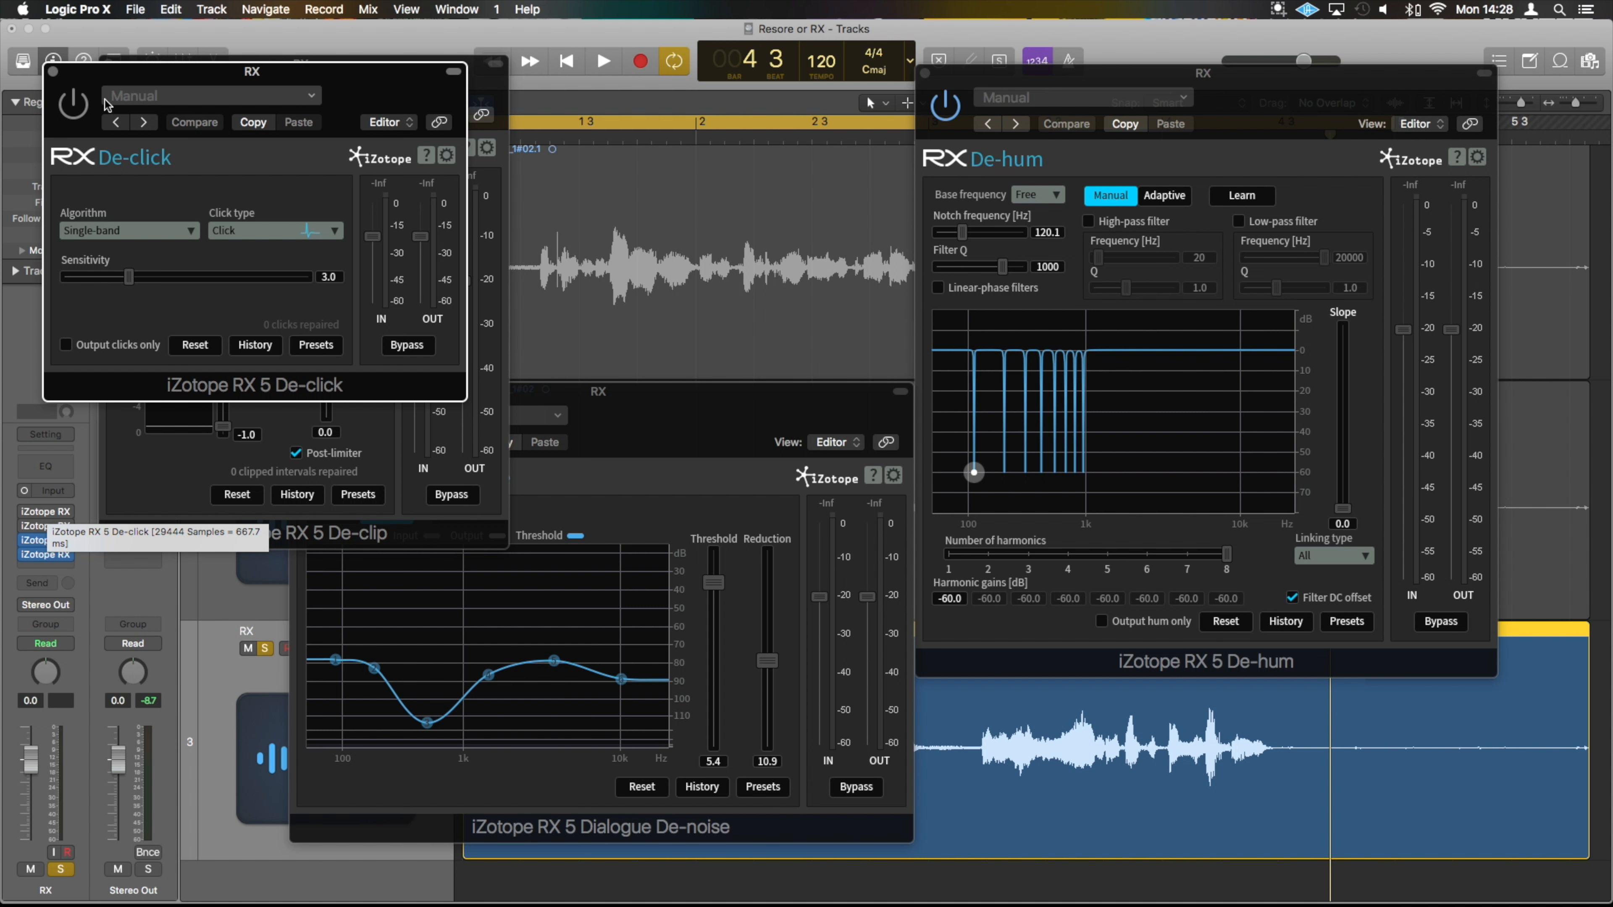
pyautogui.moveTo(202, 77); pyautogui.dragTo(543, 81)
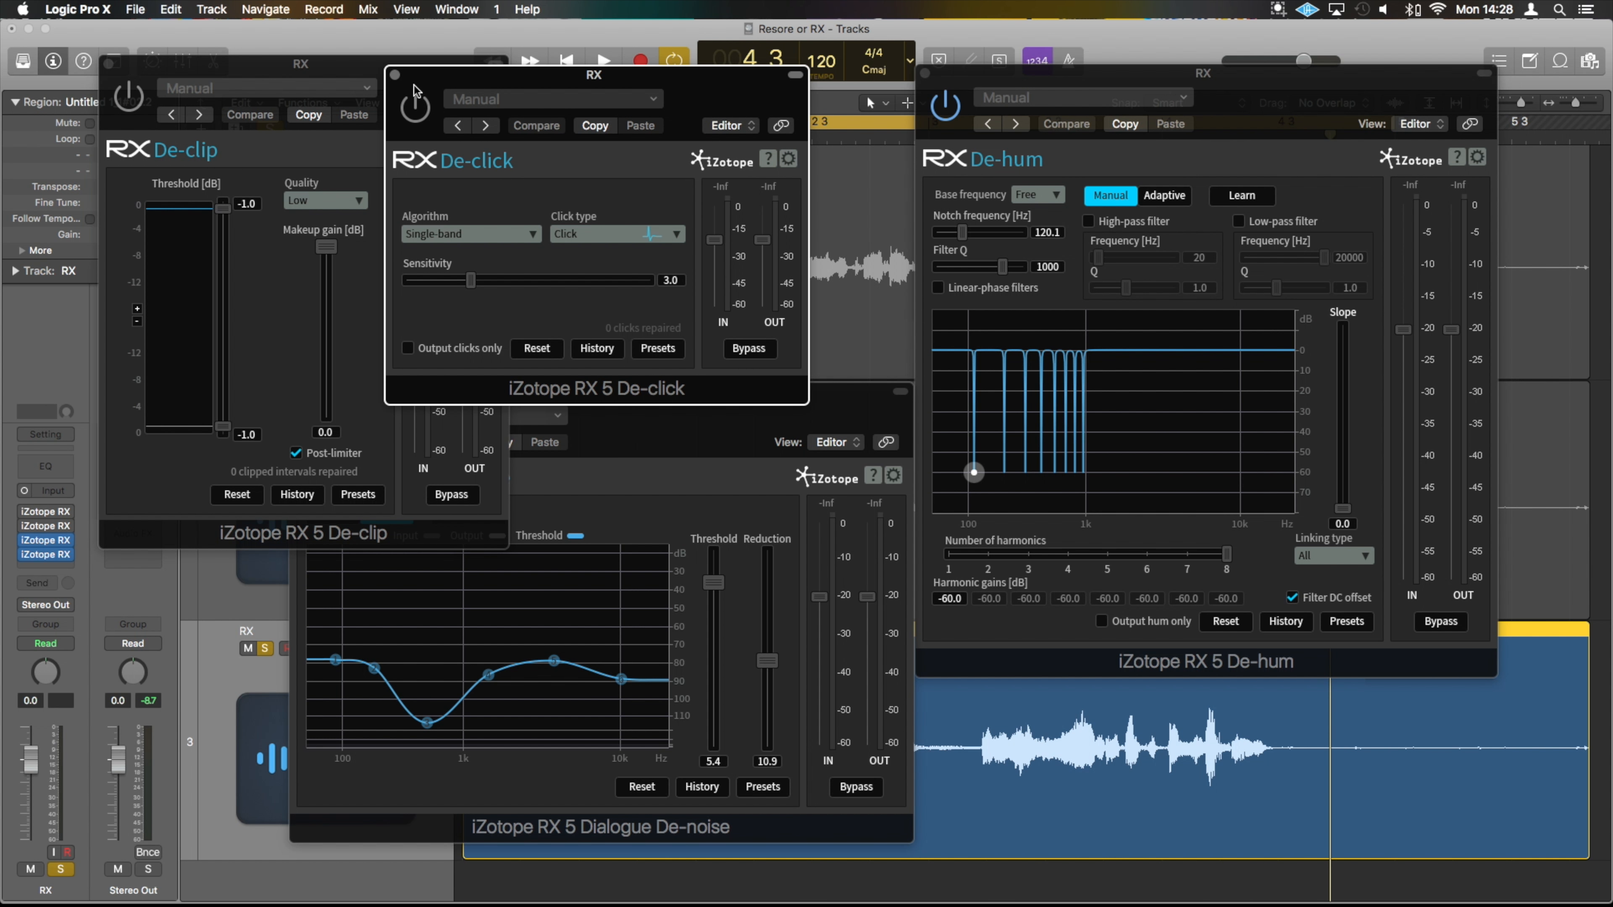
pyautogui.click(395, 75)
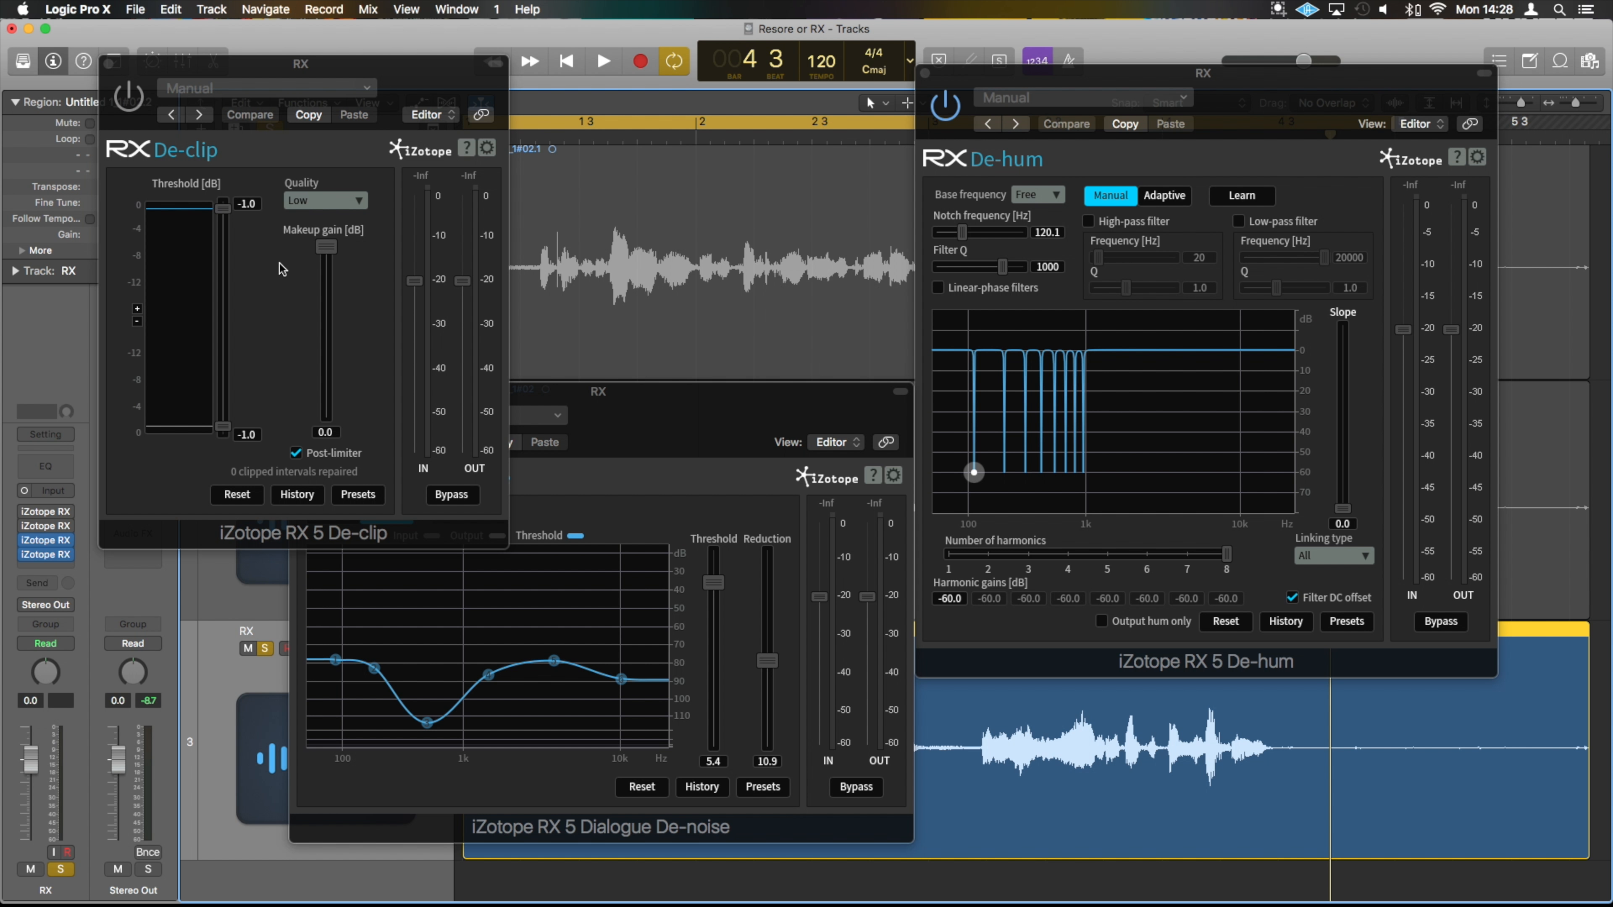
pyautogui.click(109, 65)
pyautogui.click(109, 66)
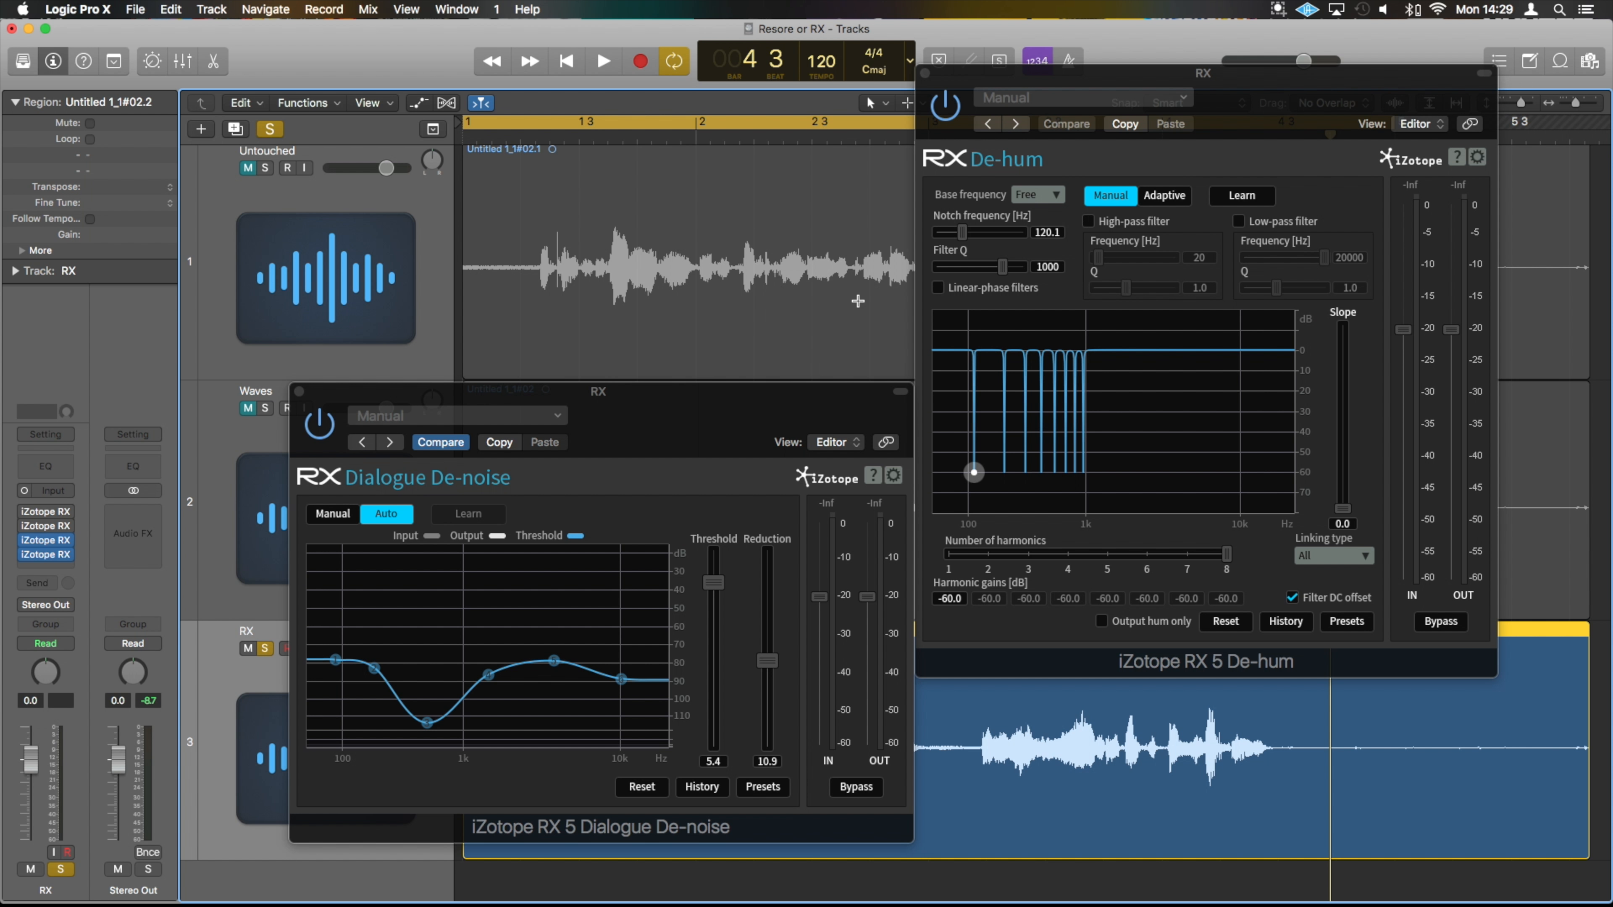
# - Bypass Dialogue De-noise on the RX track, start playback and close the plug-in's window
pyautogui.click(300, 392)
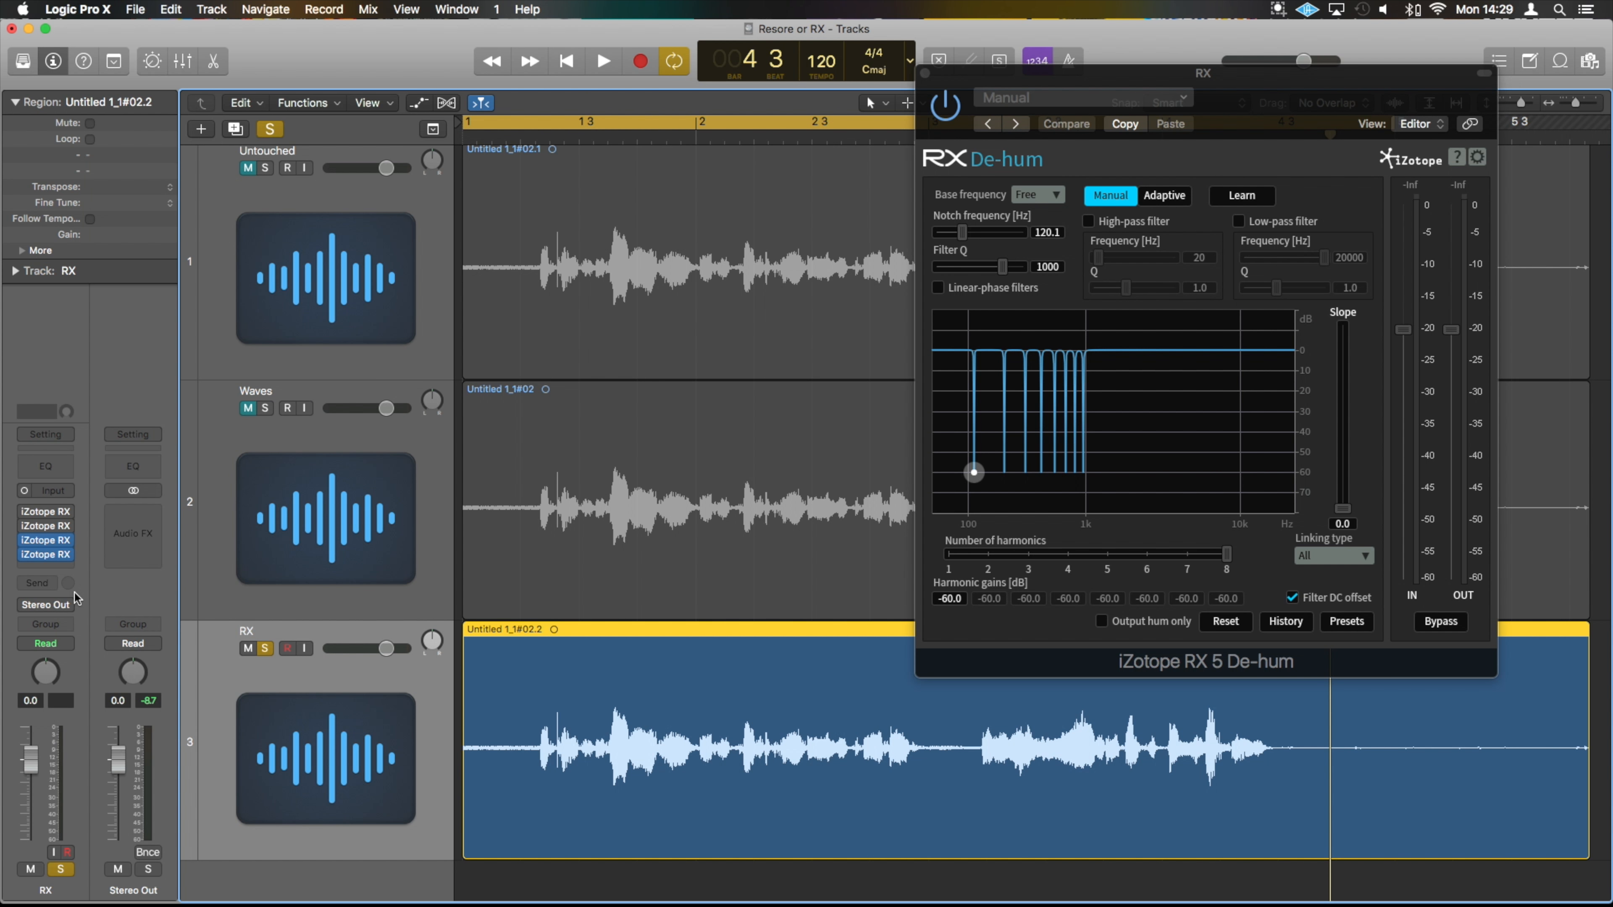
pyautogui.click(45, 554)
pyautogui.click(319, 429)
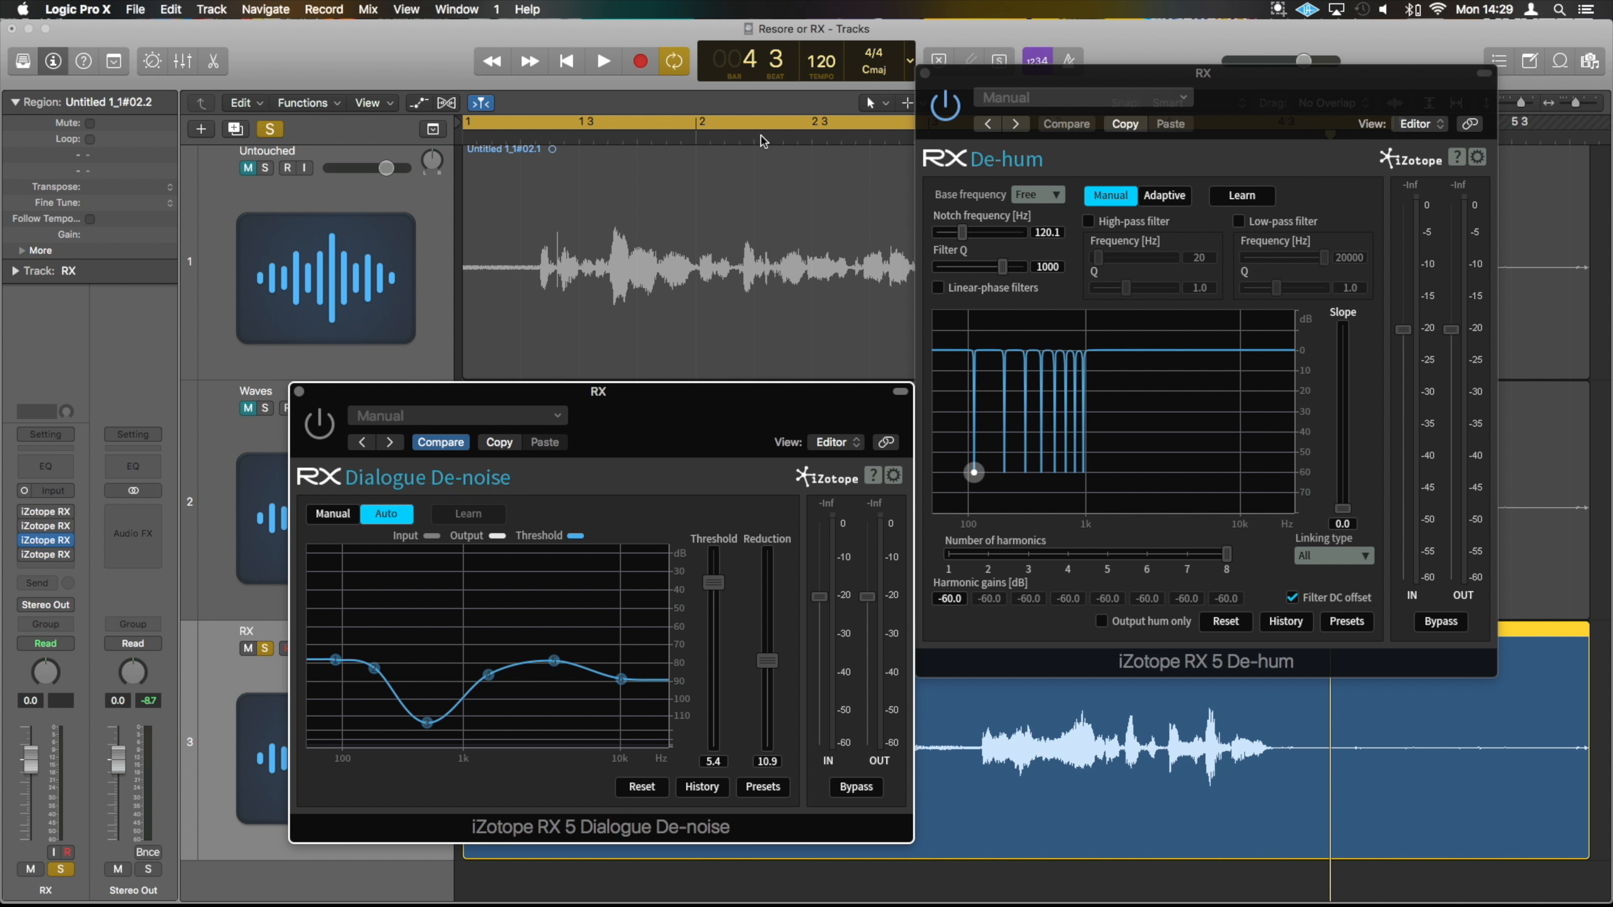
pyautogui.click(403, 49)
pyautogui.press('space')
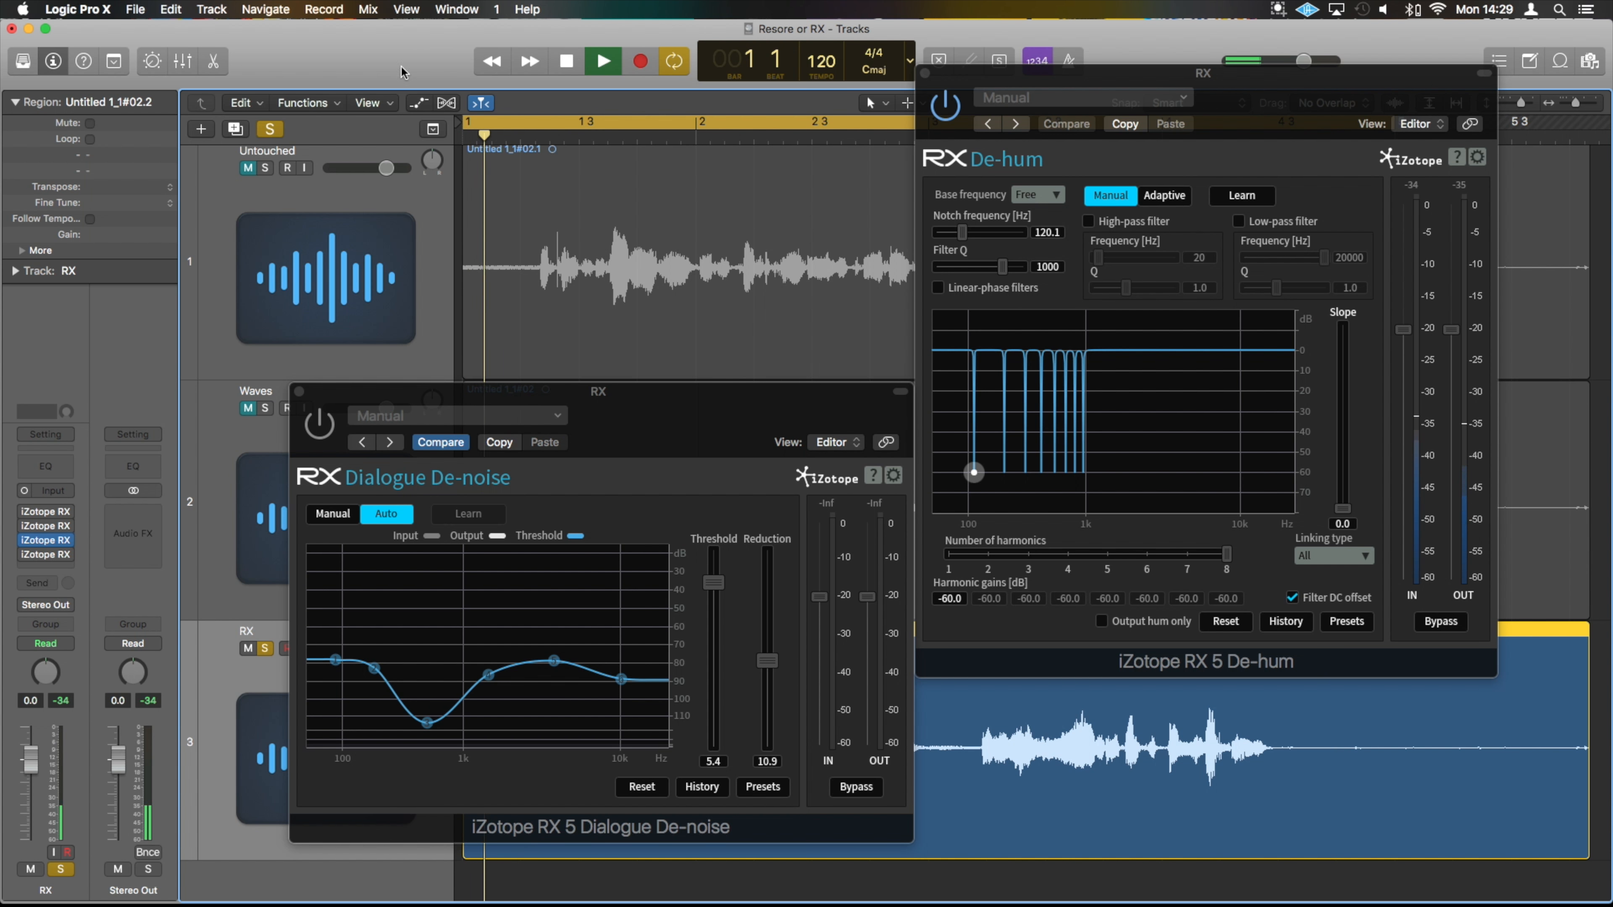
pyautogui.click(299, 392)
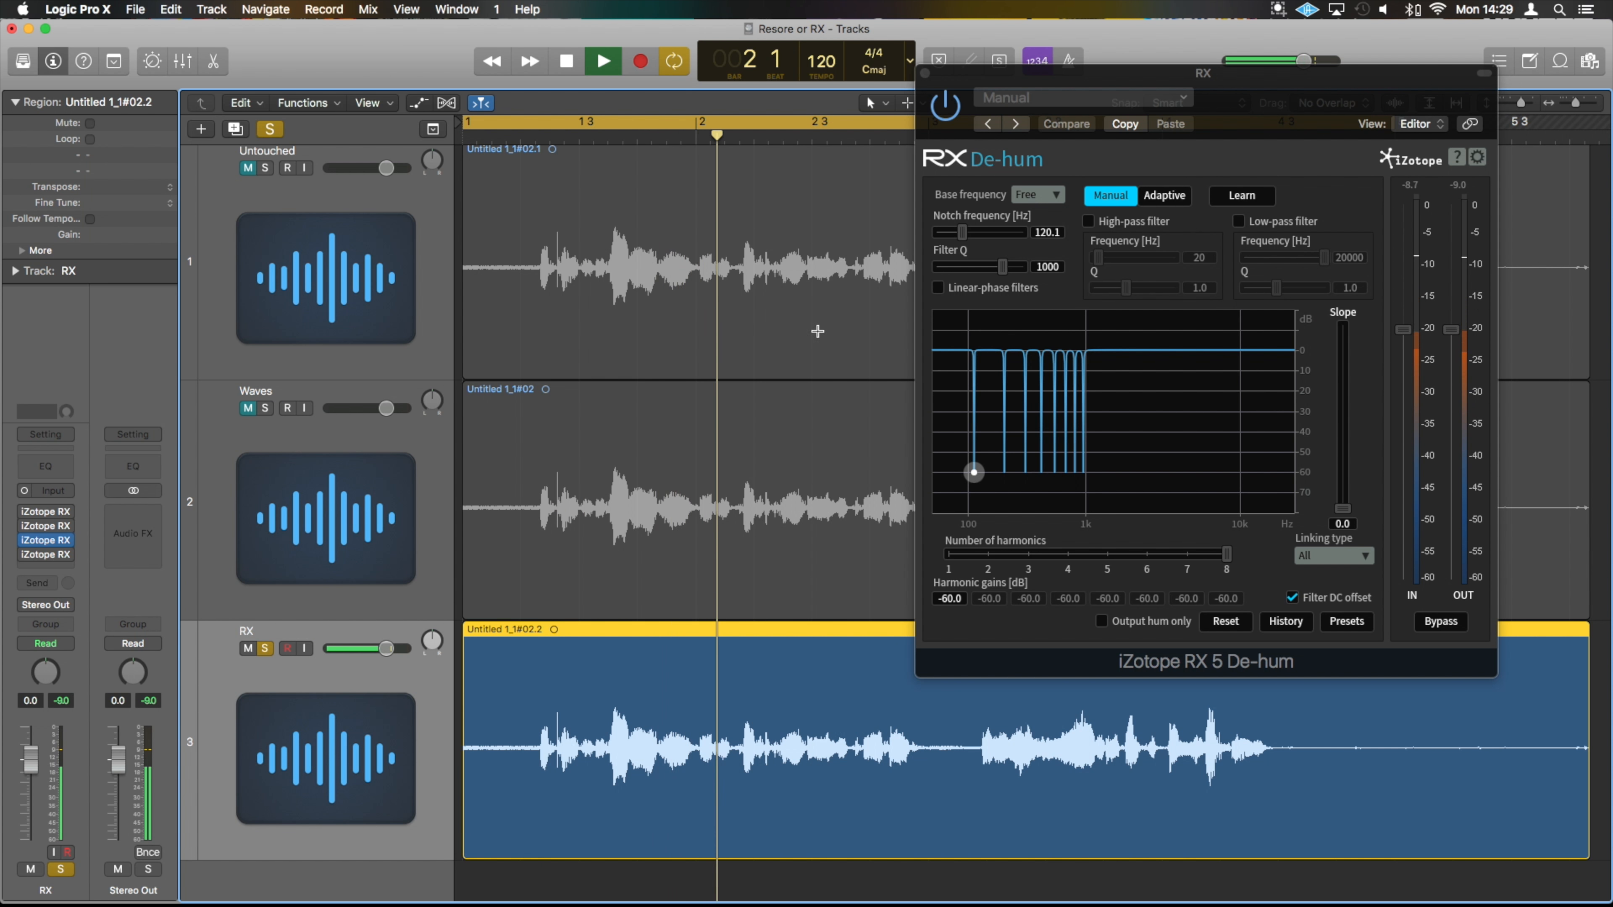
# - Audition the RX track with De-hum bypassed and active, and leave De-hum bypassed
pyautogui.click(945, 106)
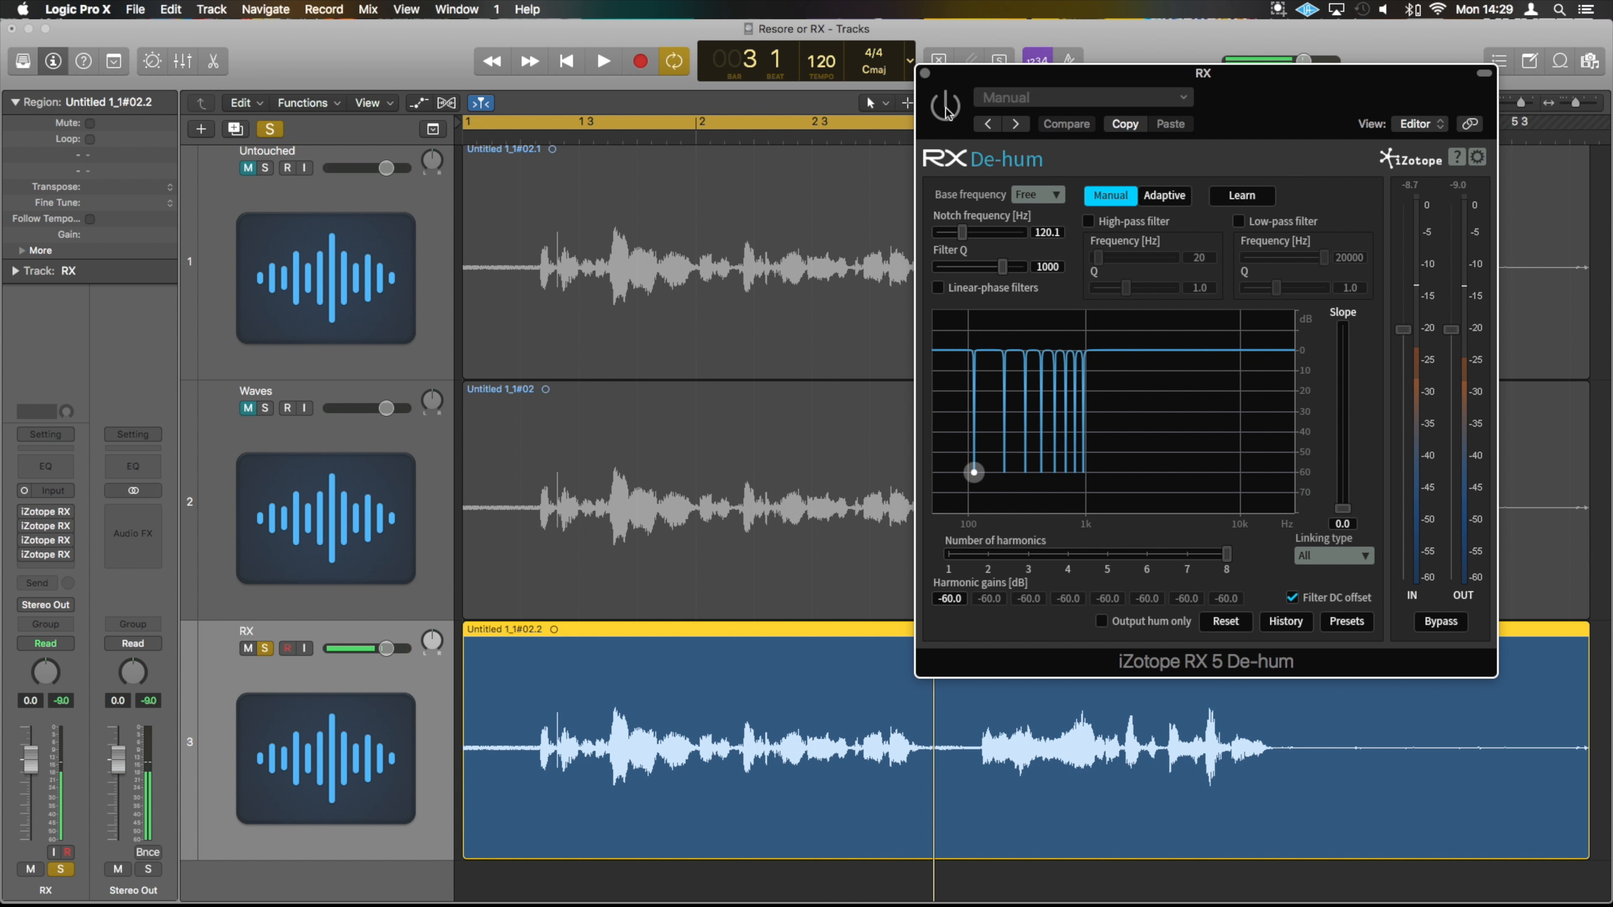
pyautogui.press('space')
pyautogui.click(946, 106)
pyautogui.press('space')
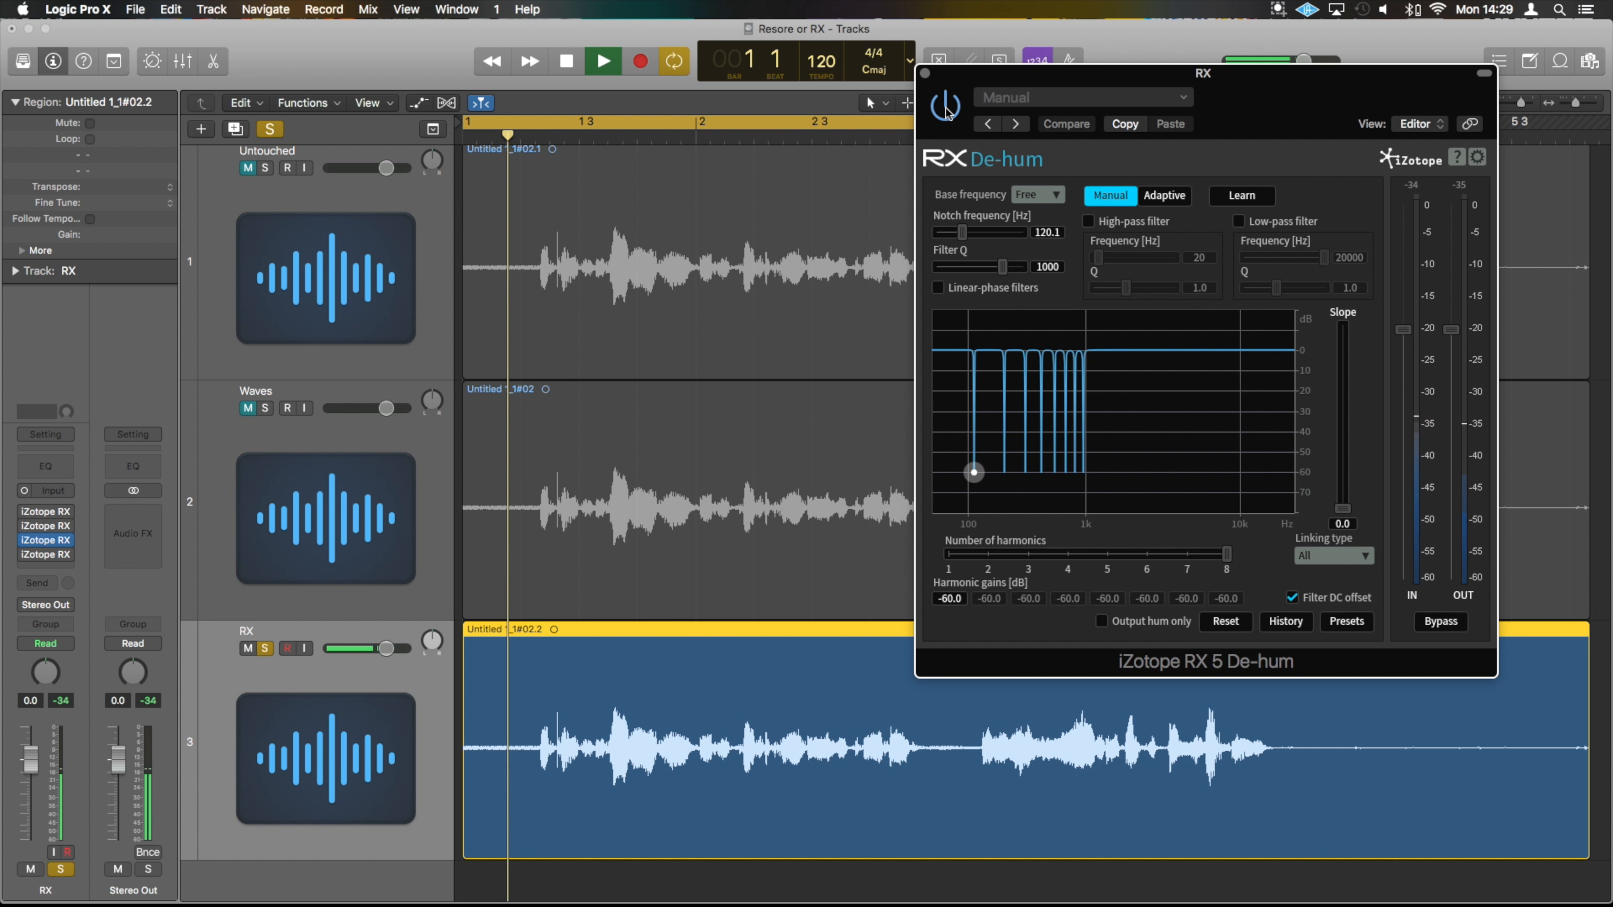
pyautogui.press('space')
pyautogui.click(946, 107)
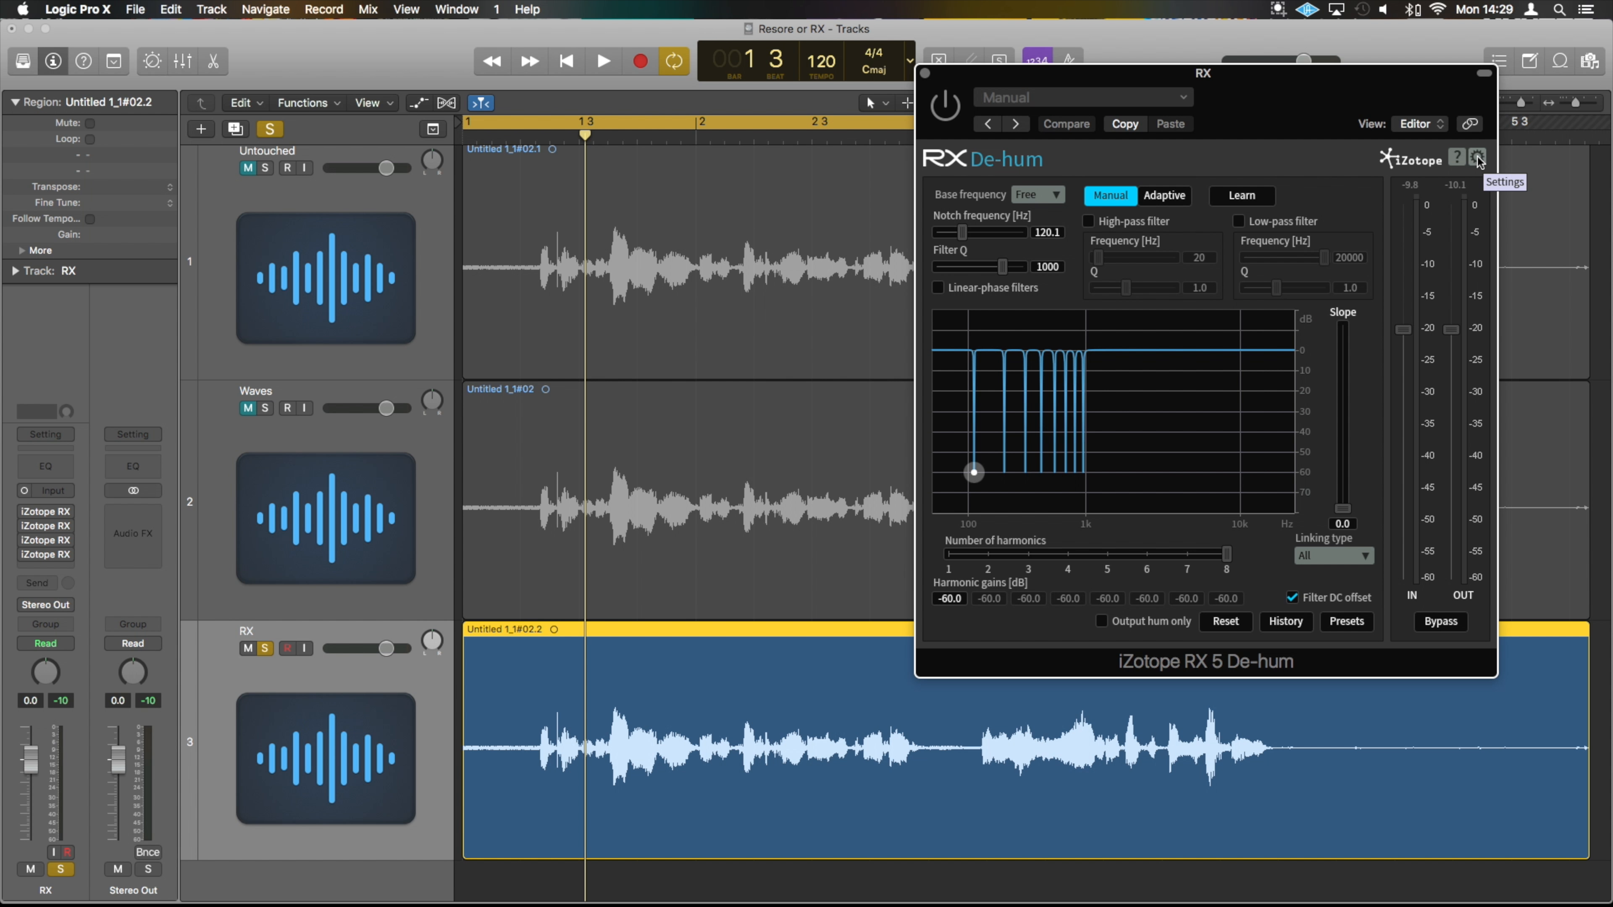
# - Reset De-hum, set it to Adaptive mode and audition the RX track with it bypassed and active
pyautogui.click(1223, 630)
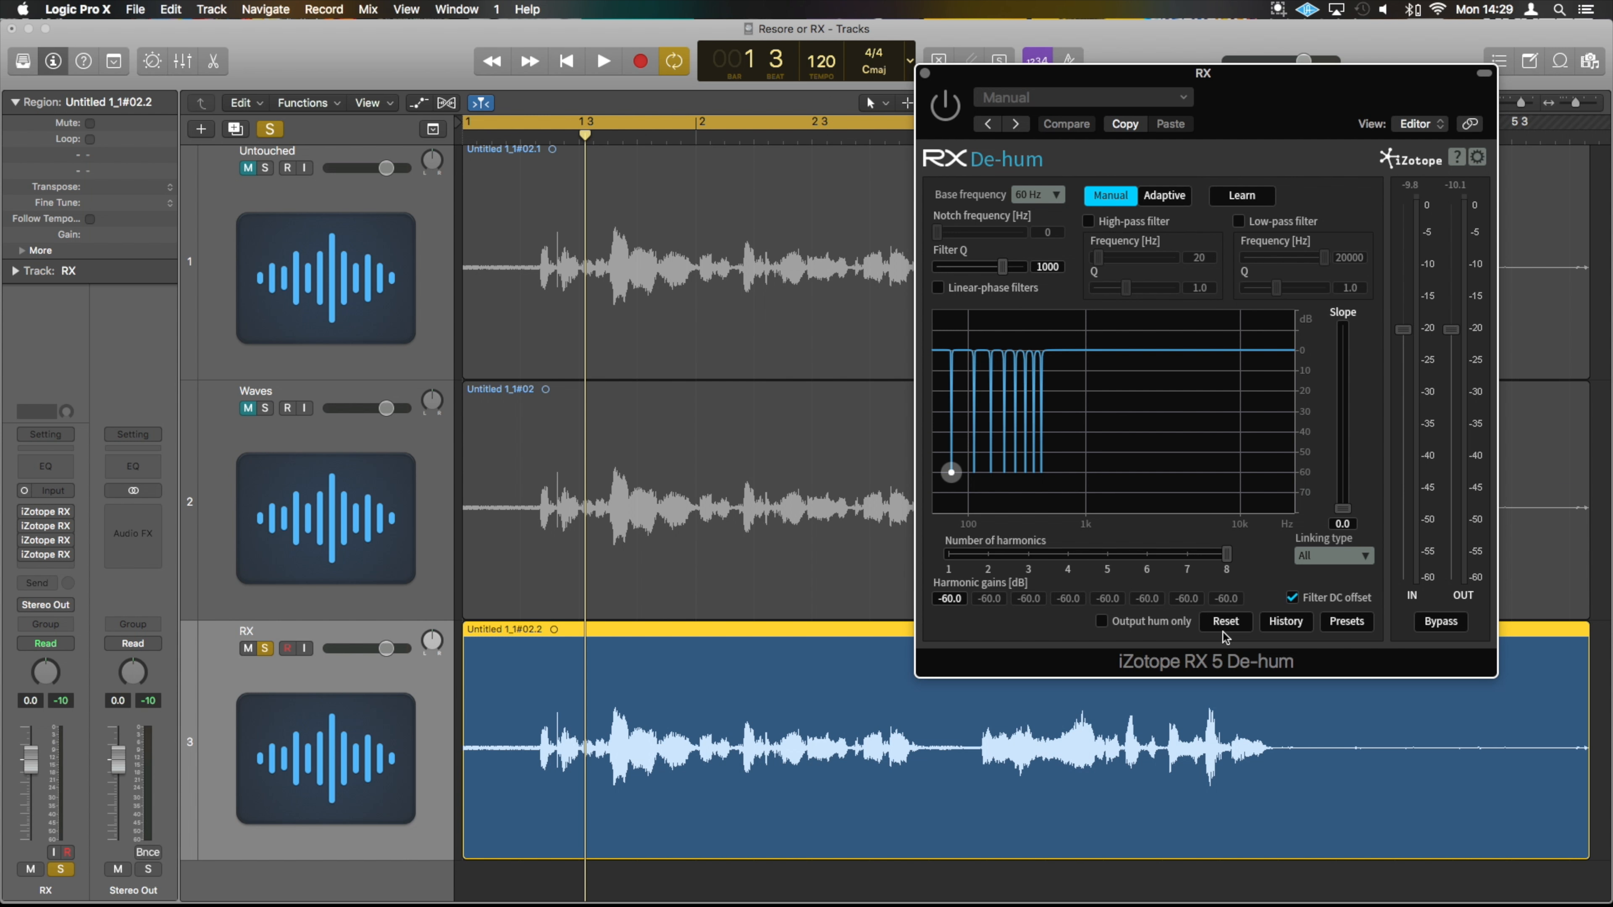
pyautogui.click(1165, 196)
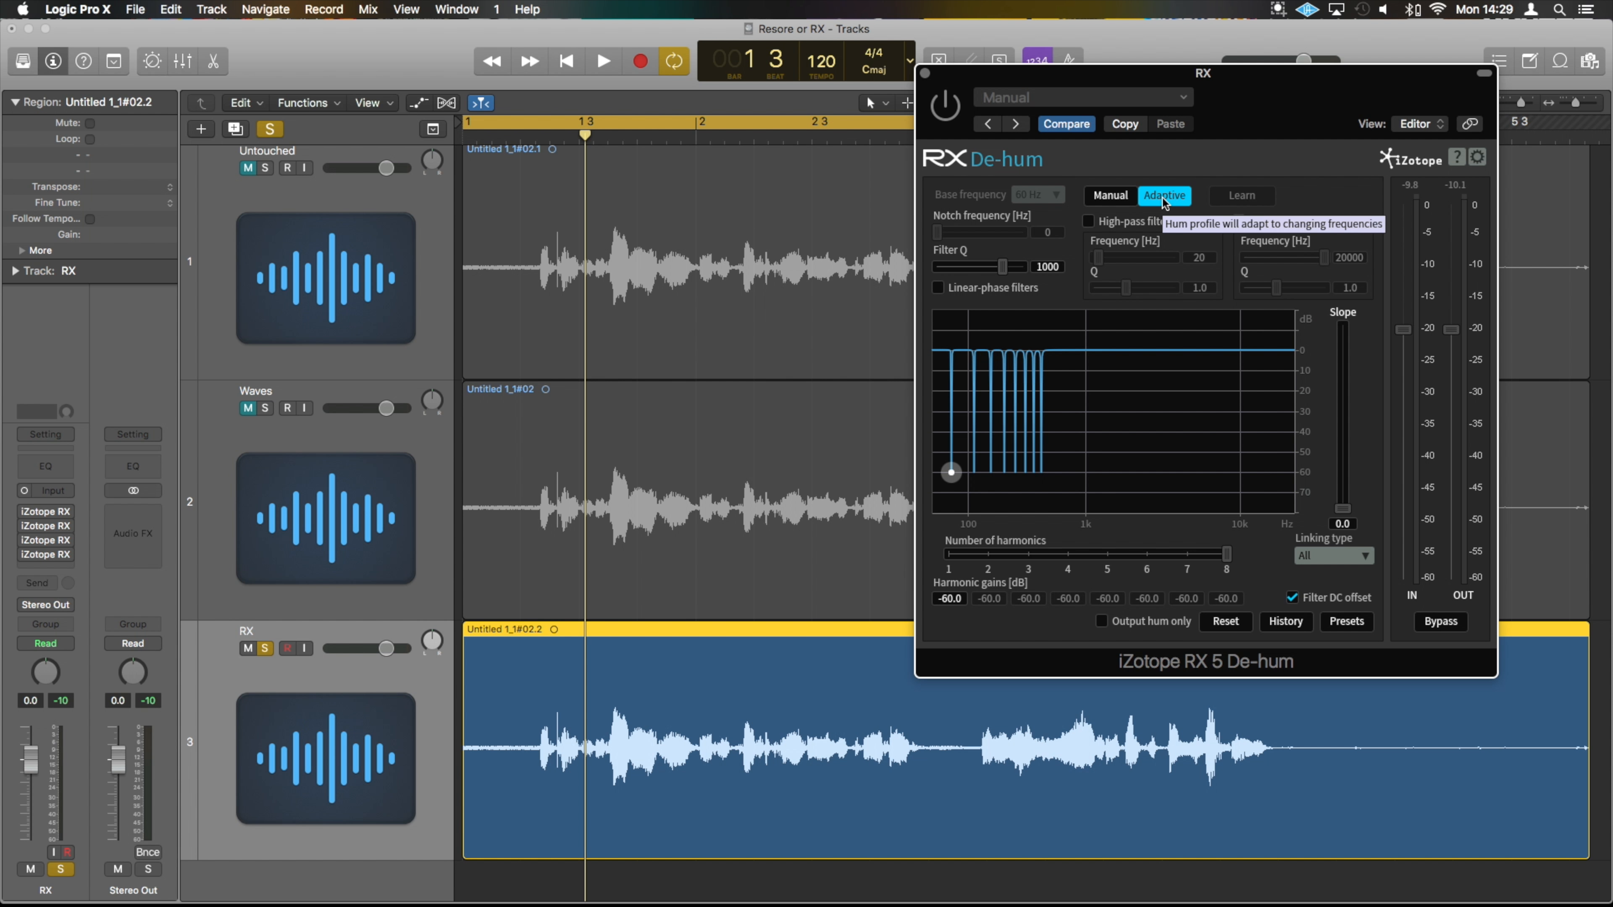
pyautogui.press('space')
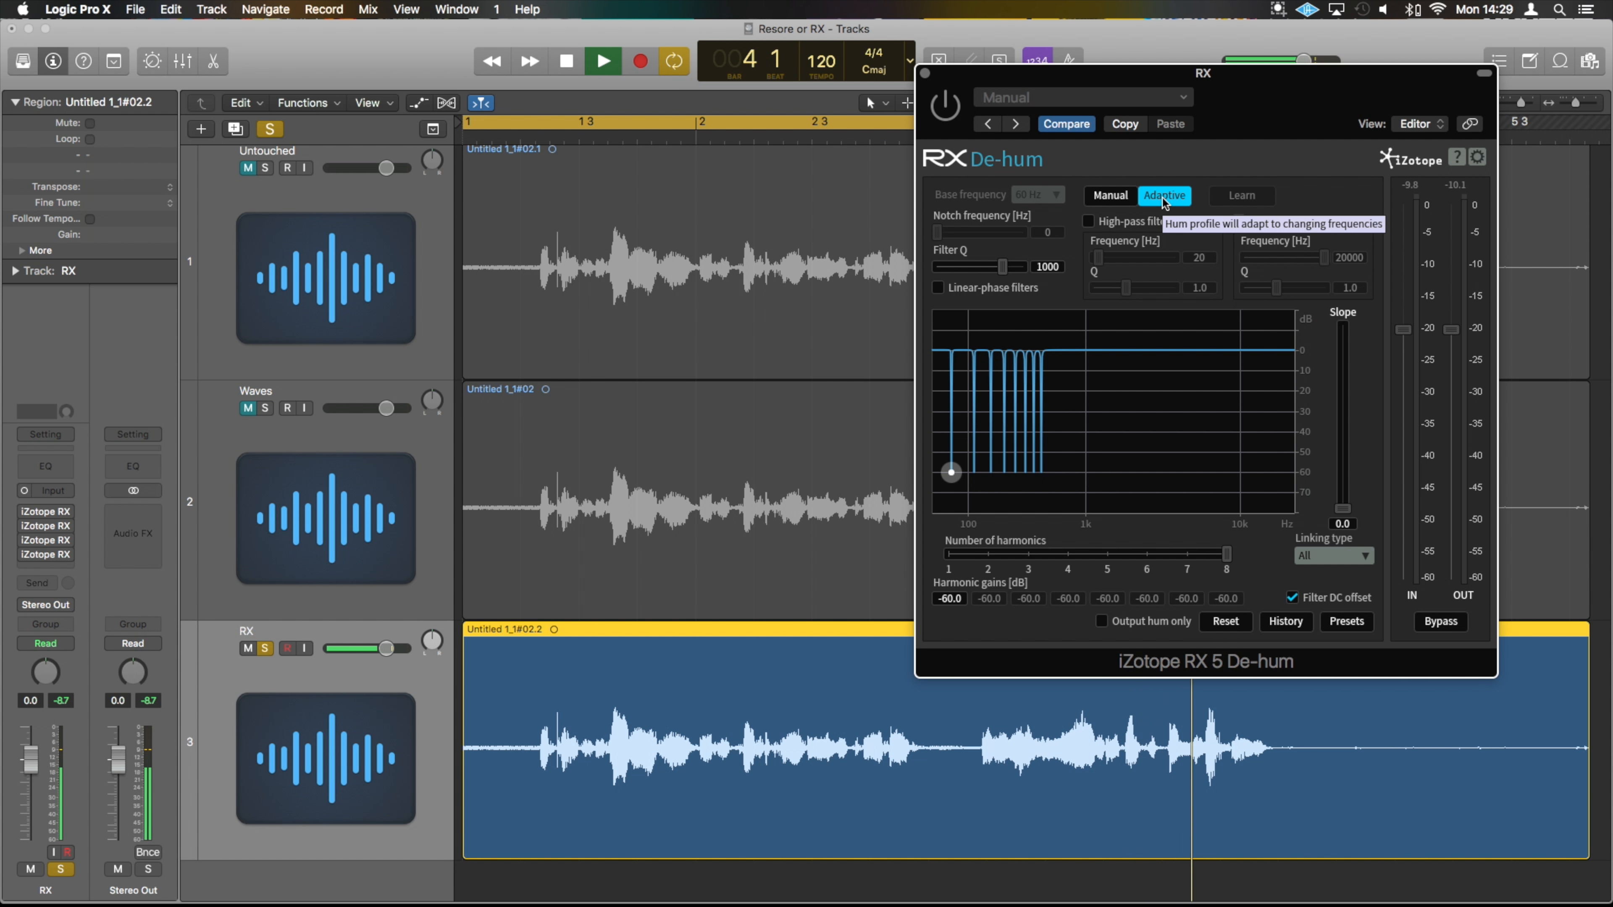
pyautogui.press('space')
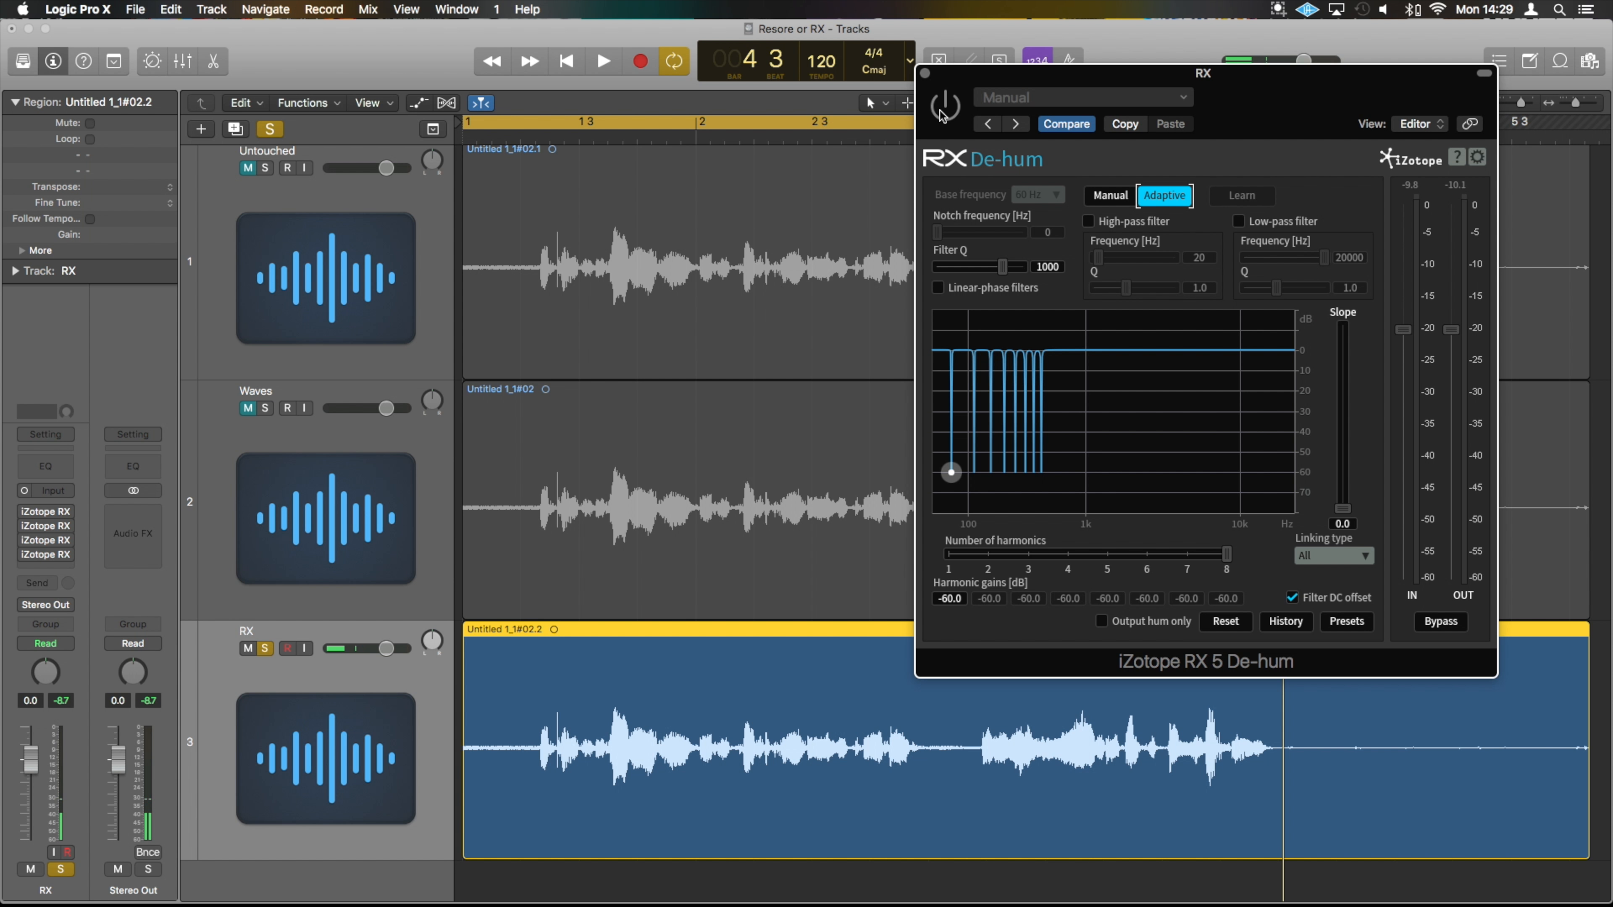
pyautogui.press('space')
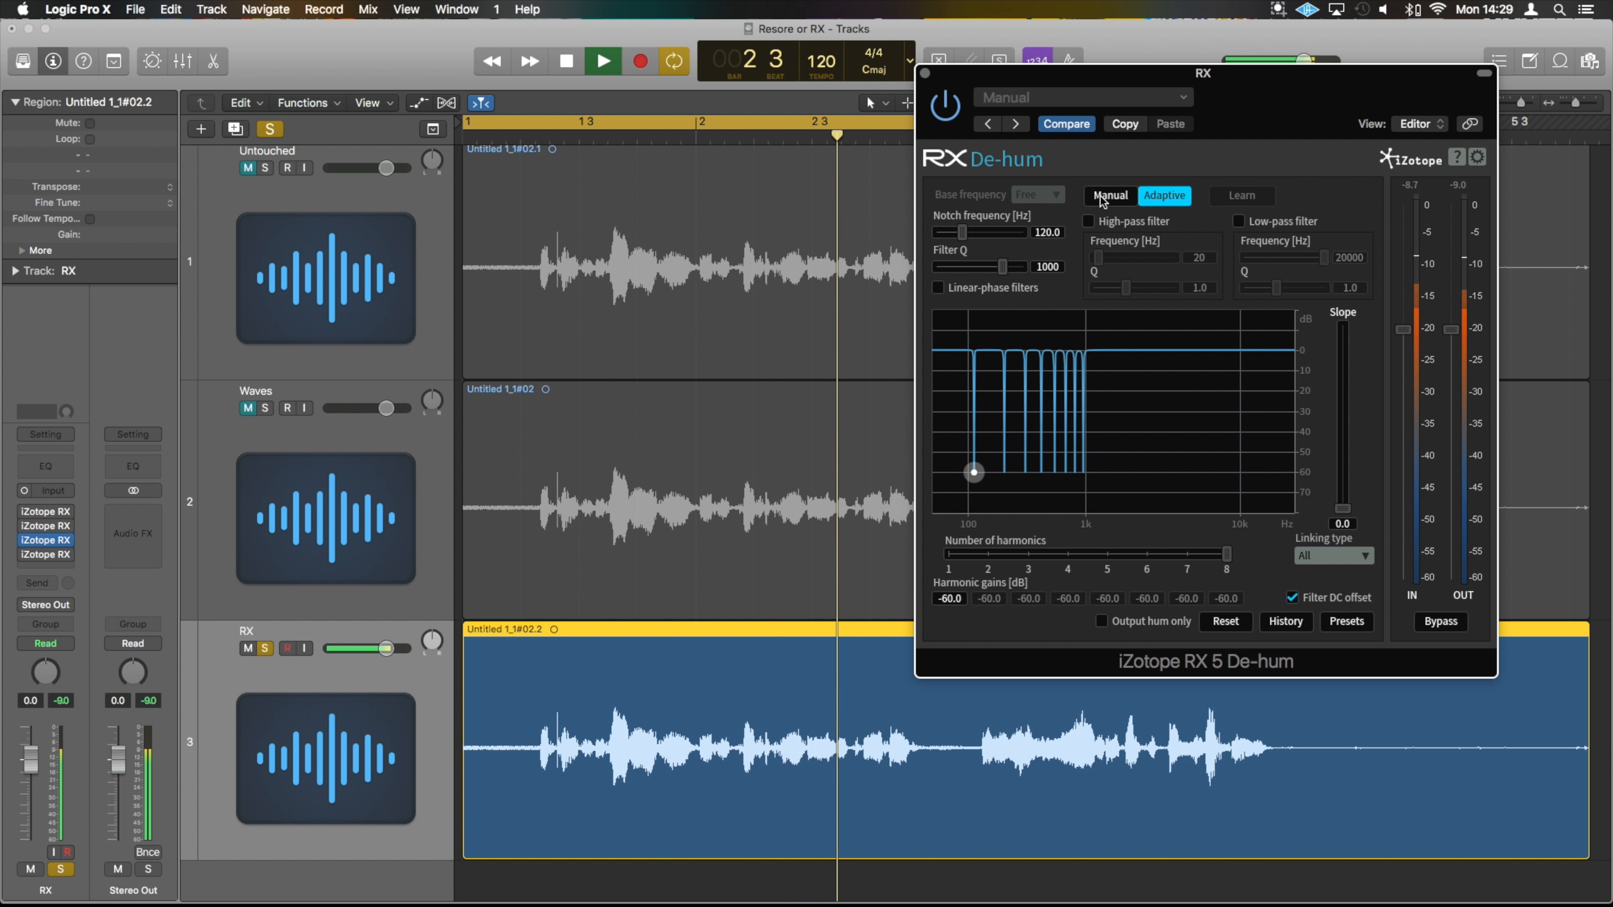
pyautogui.press('space')
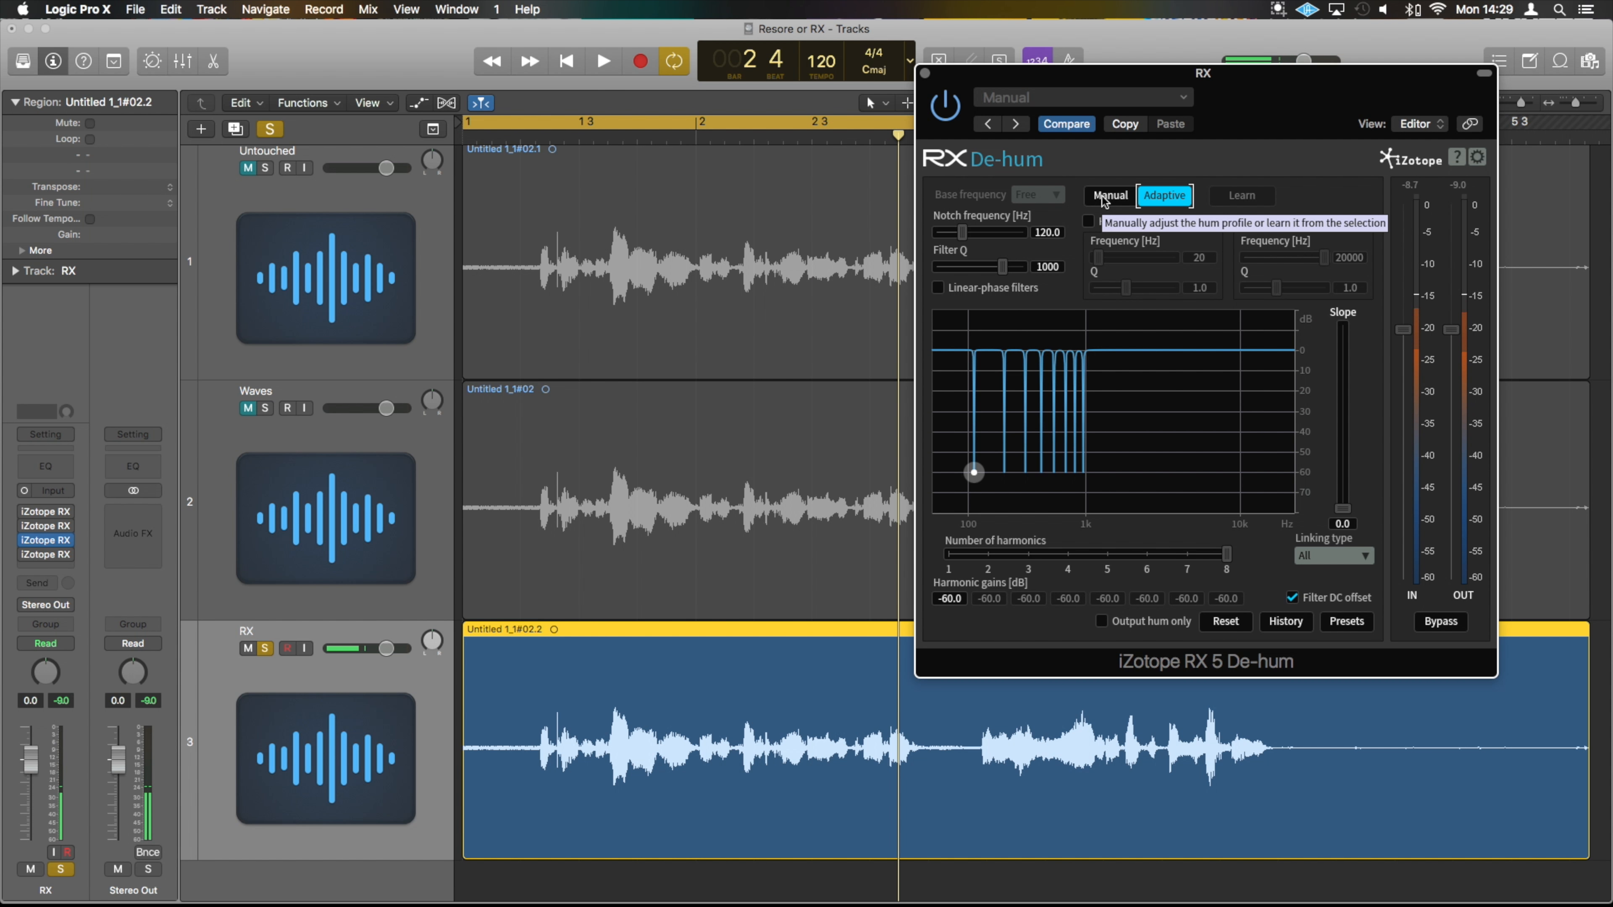
# - Switch De-hum to Manual mode and audition the RX track with it active
pyautogui.click(1109, 195)
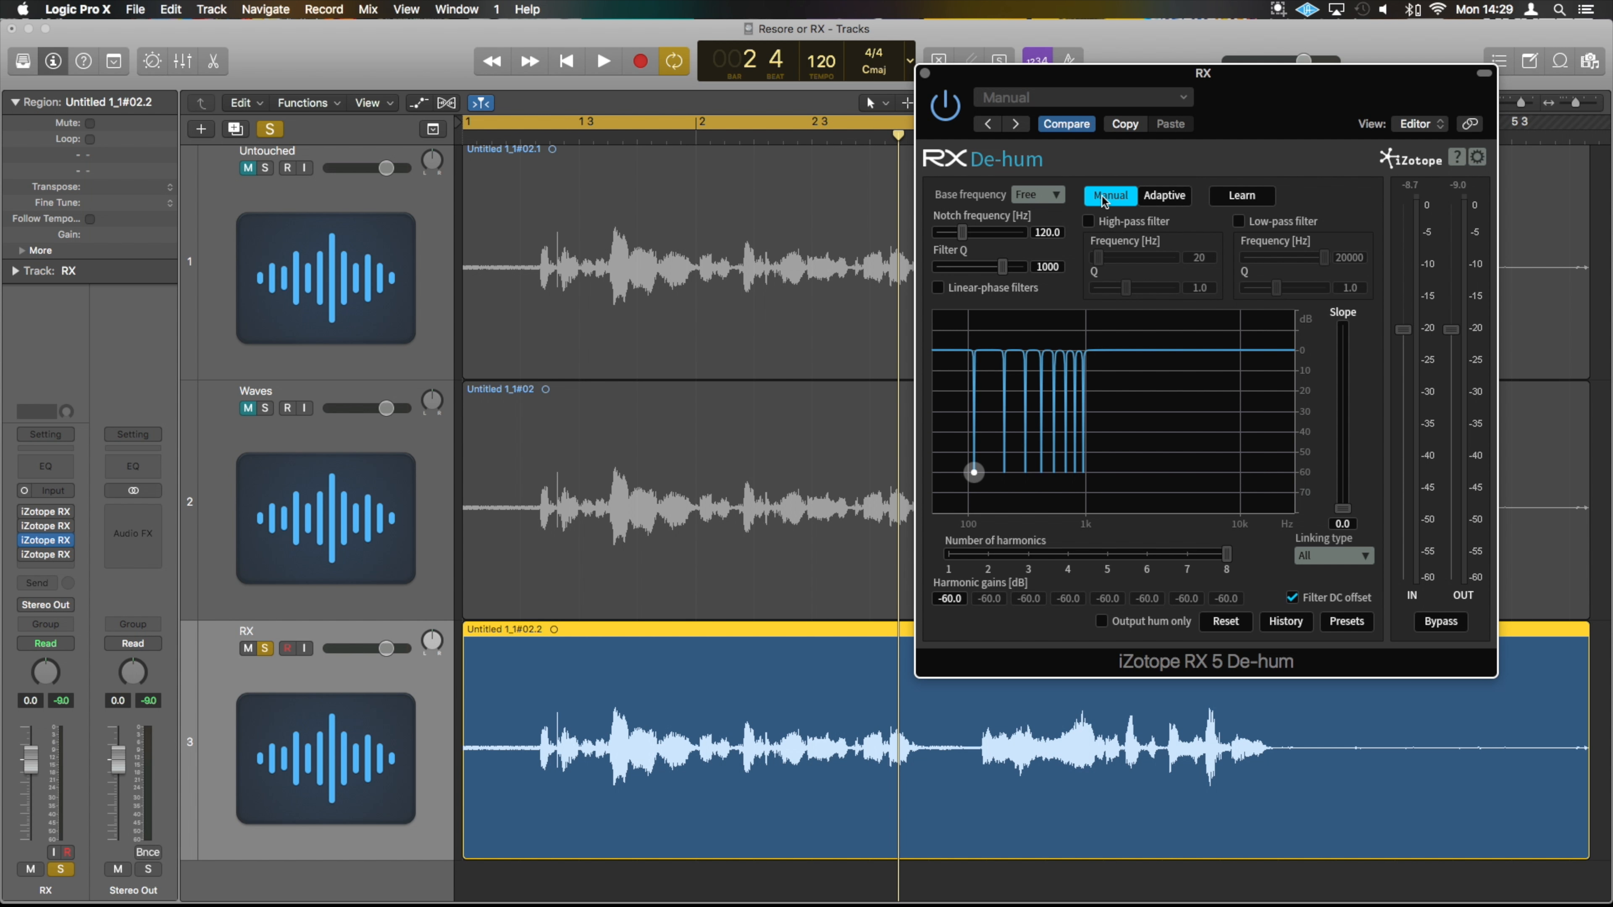
pyautogui.press('space')
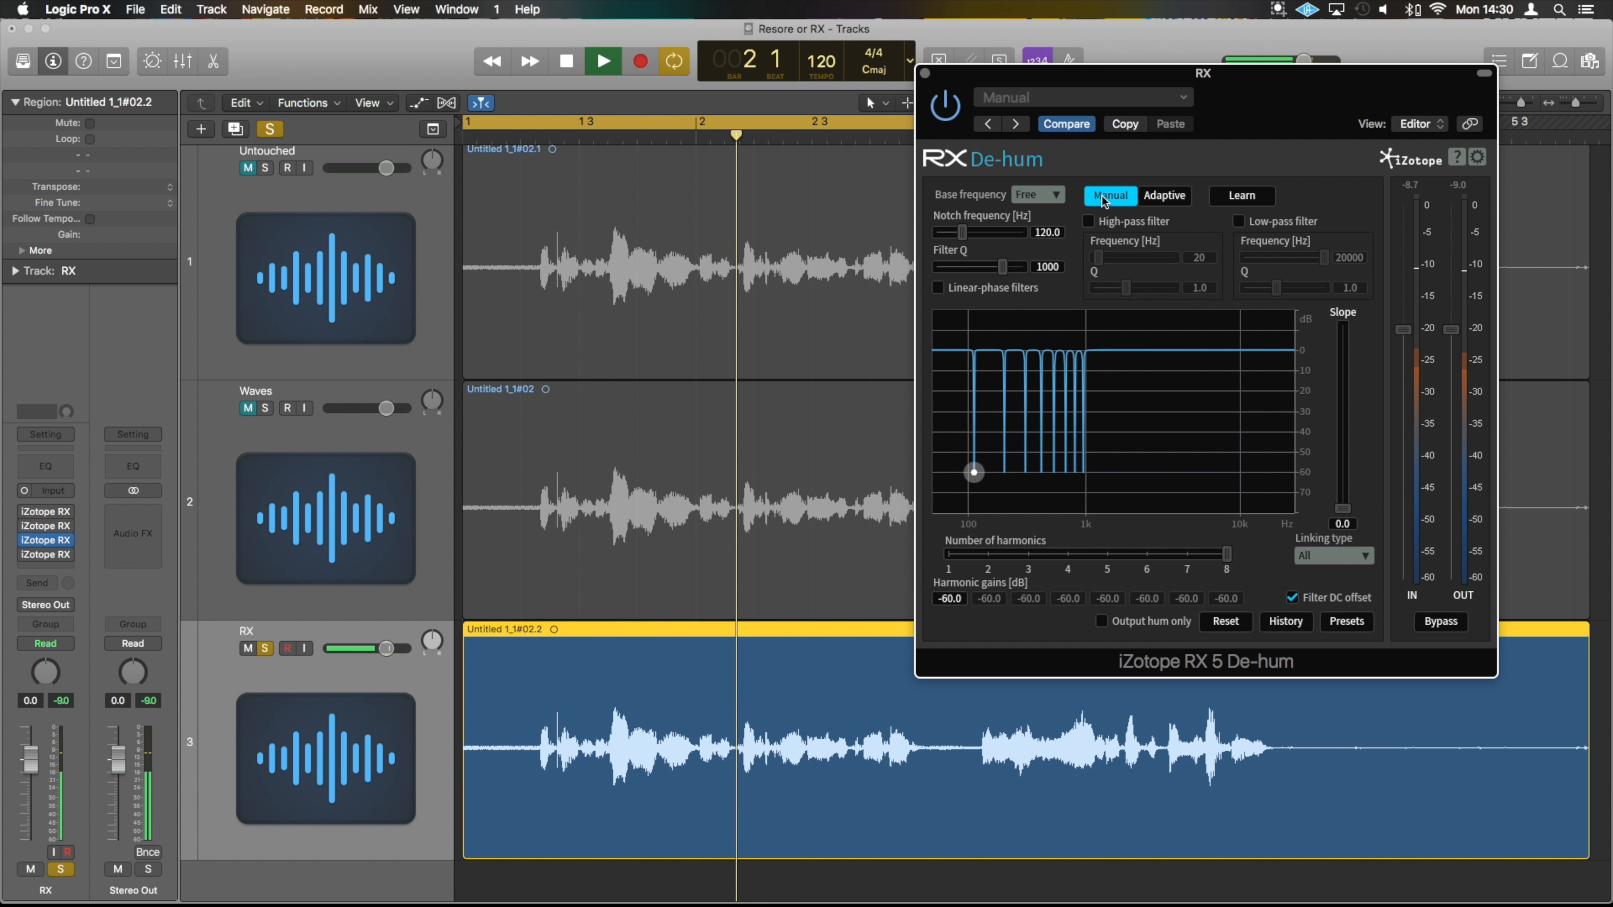
pyautogui.press('space')
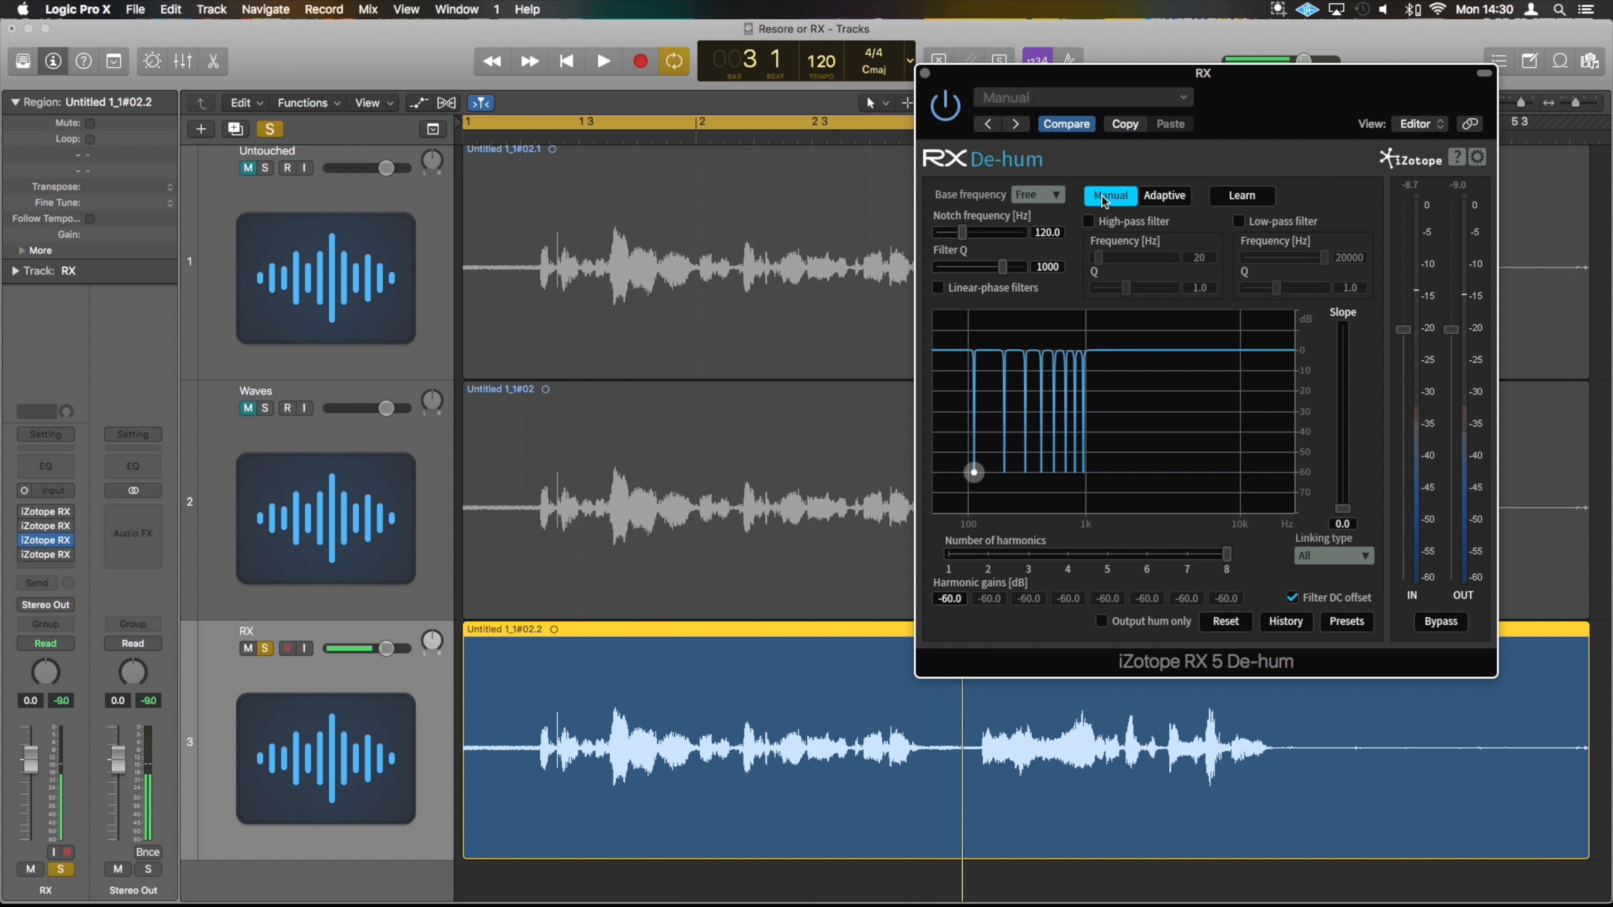
# - Reopen and re-enable Dialogue De-noise, place its window beside De-hum and audition the RX track with both plug-ins active
pyautogui.keyDown('shift'); pyautogui.click(53, 555); pyautogui.keyUp('shift')
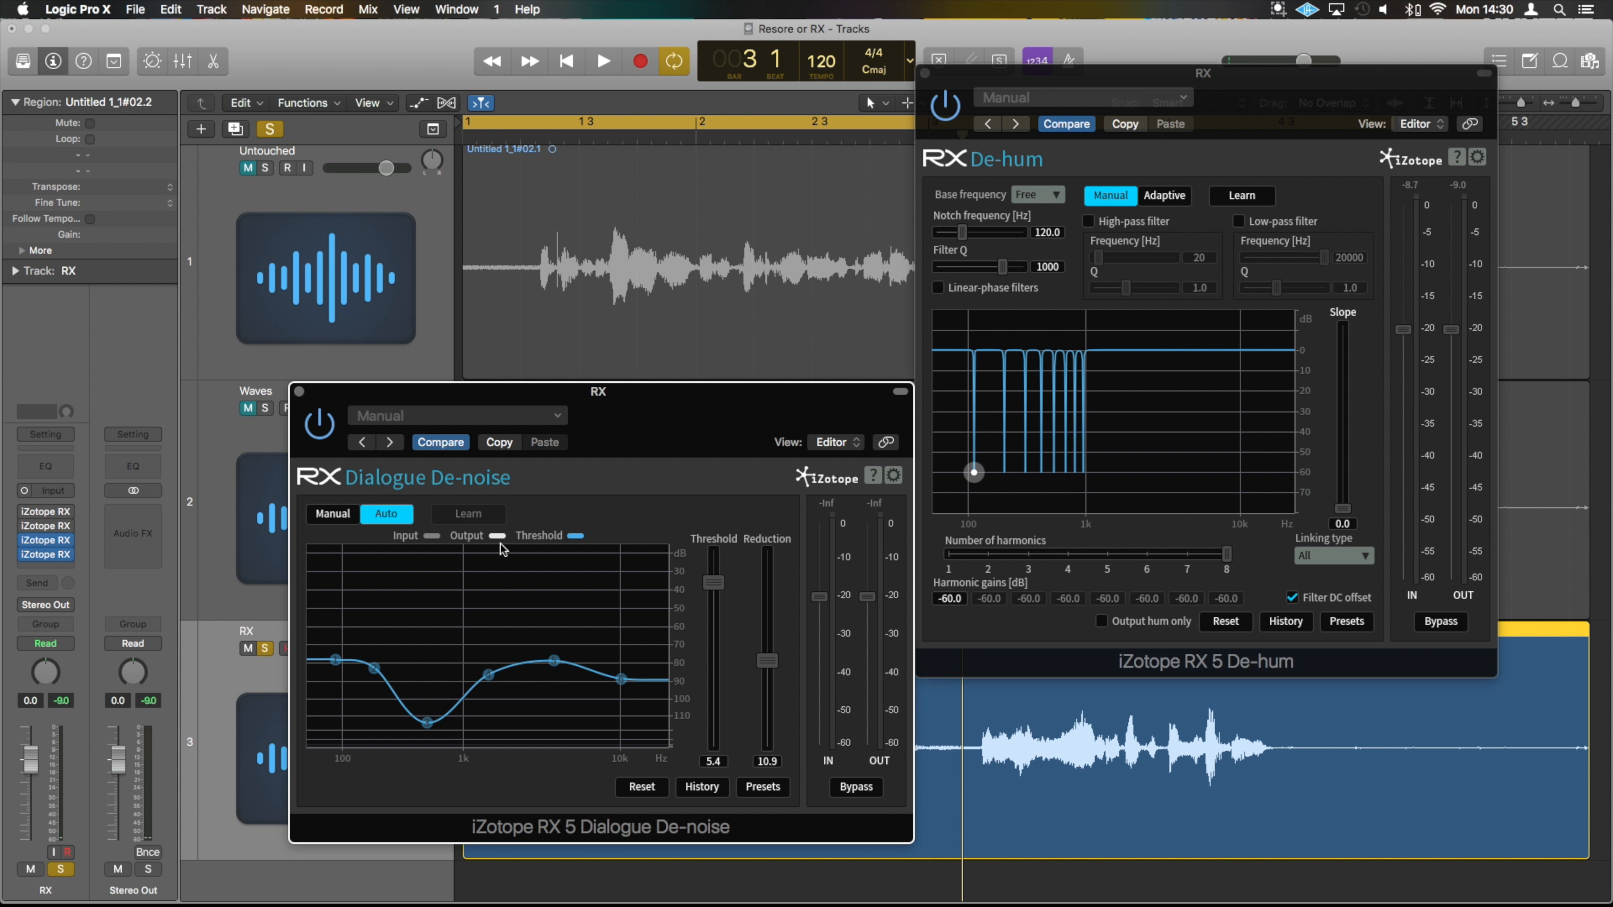
pyautogui.moveTo(717, 411); pyautogui.dragTo(799, 157)
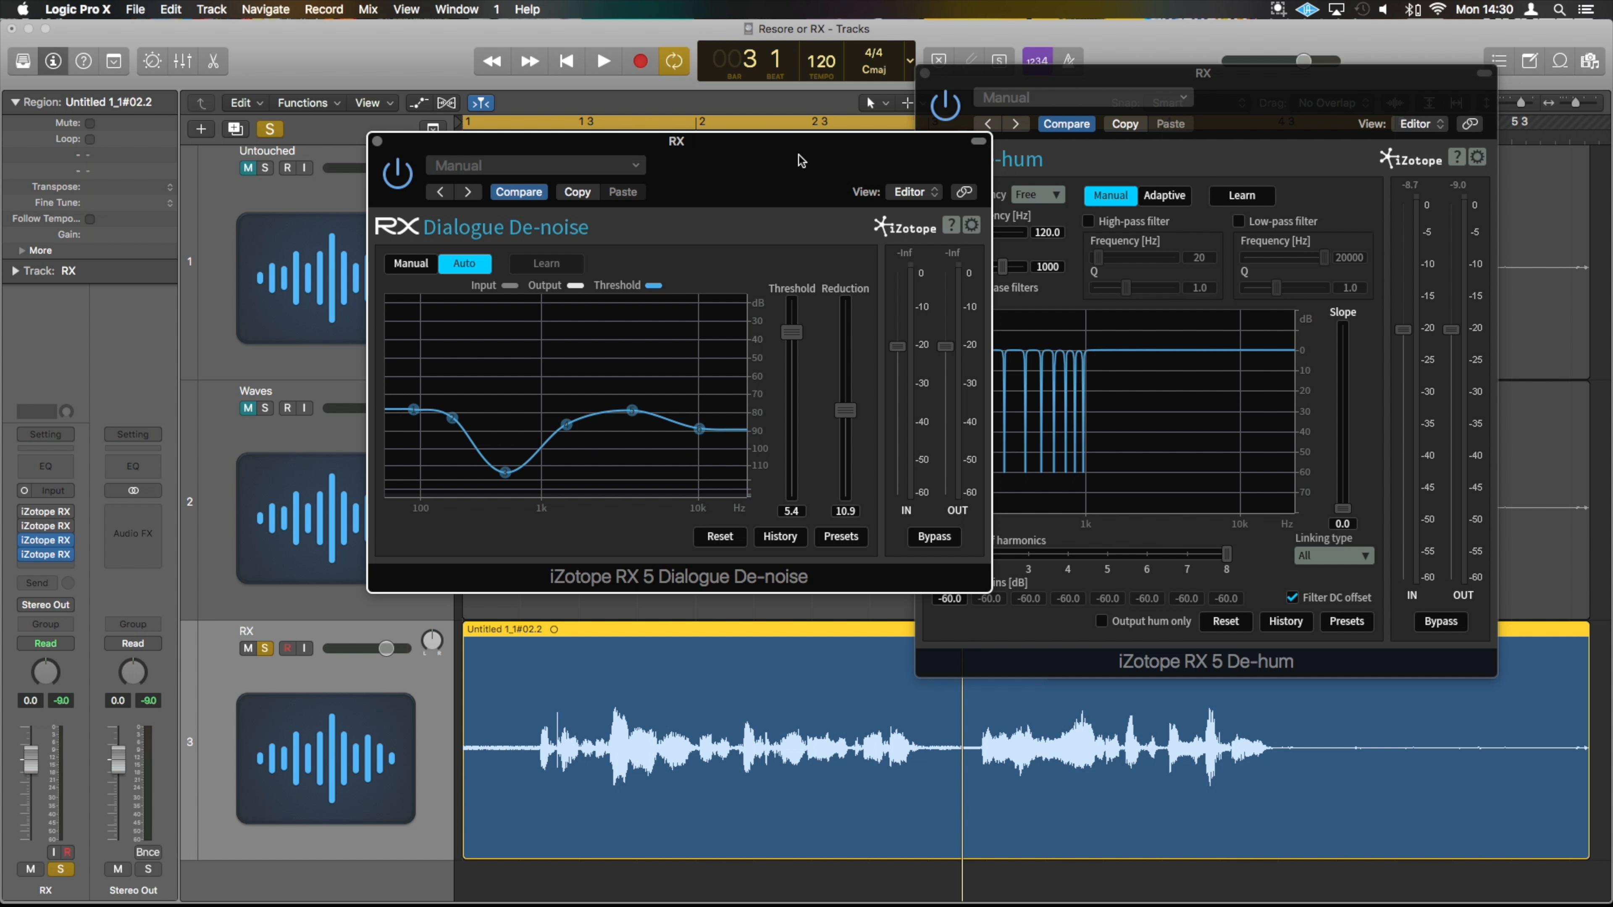
pyautogui.moveTo(854, 174); pyautogui.dragTo(748, 192)
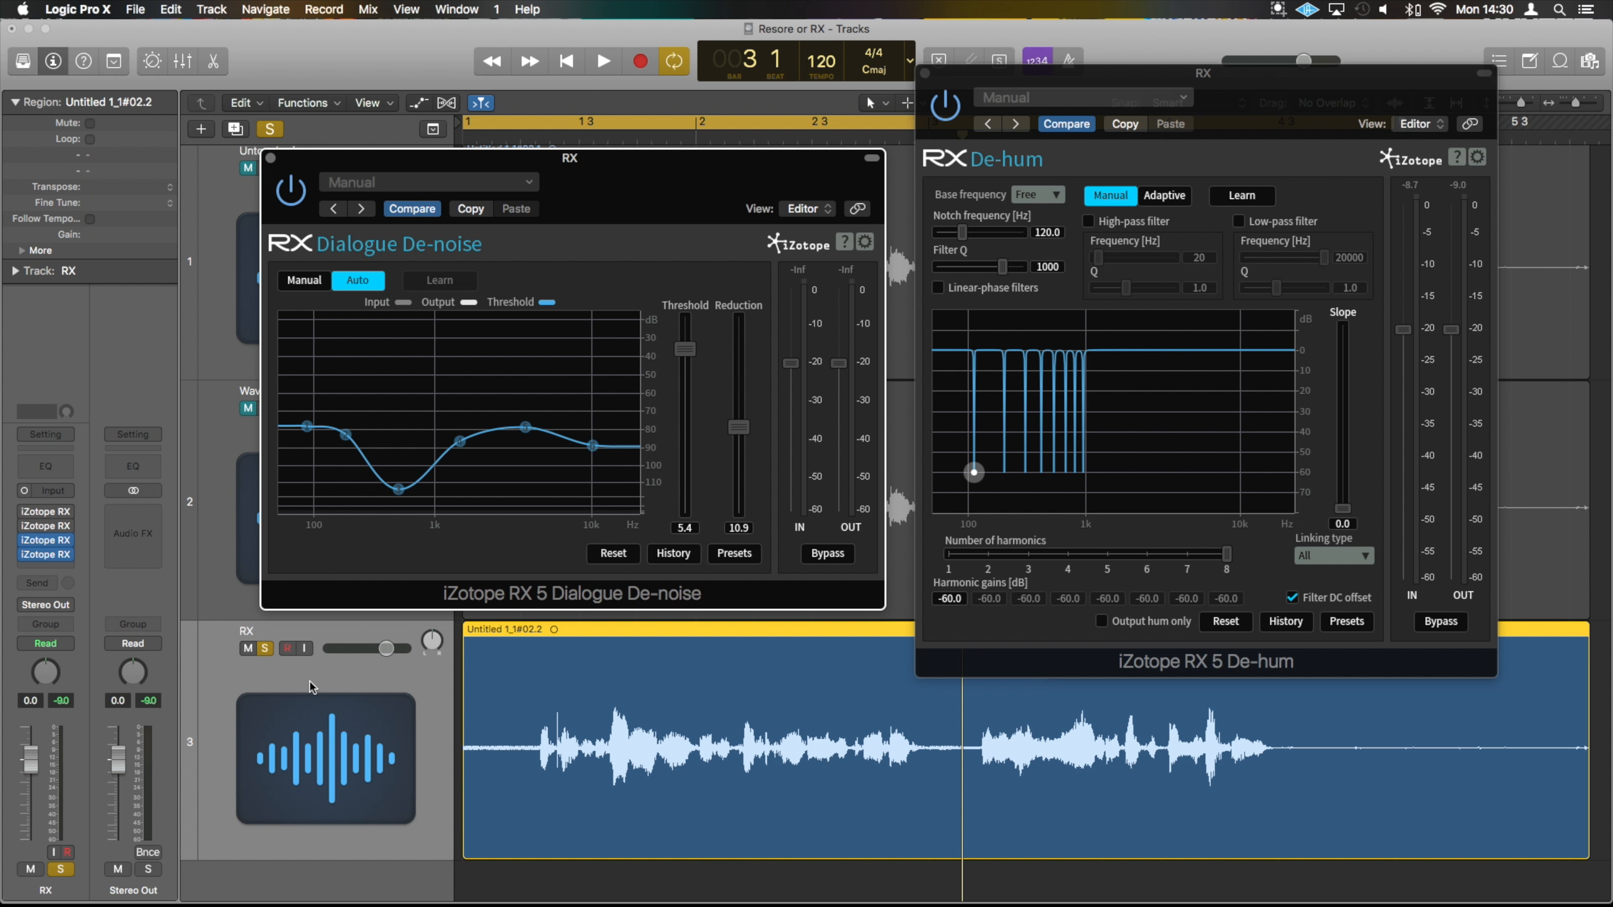
pyautogui.press('space')
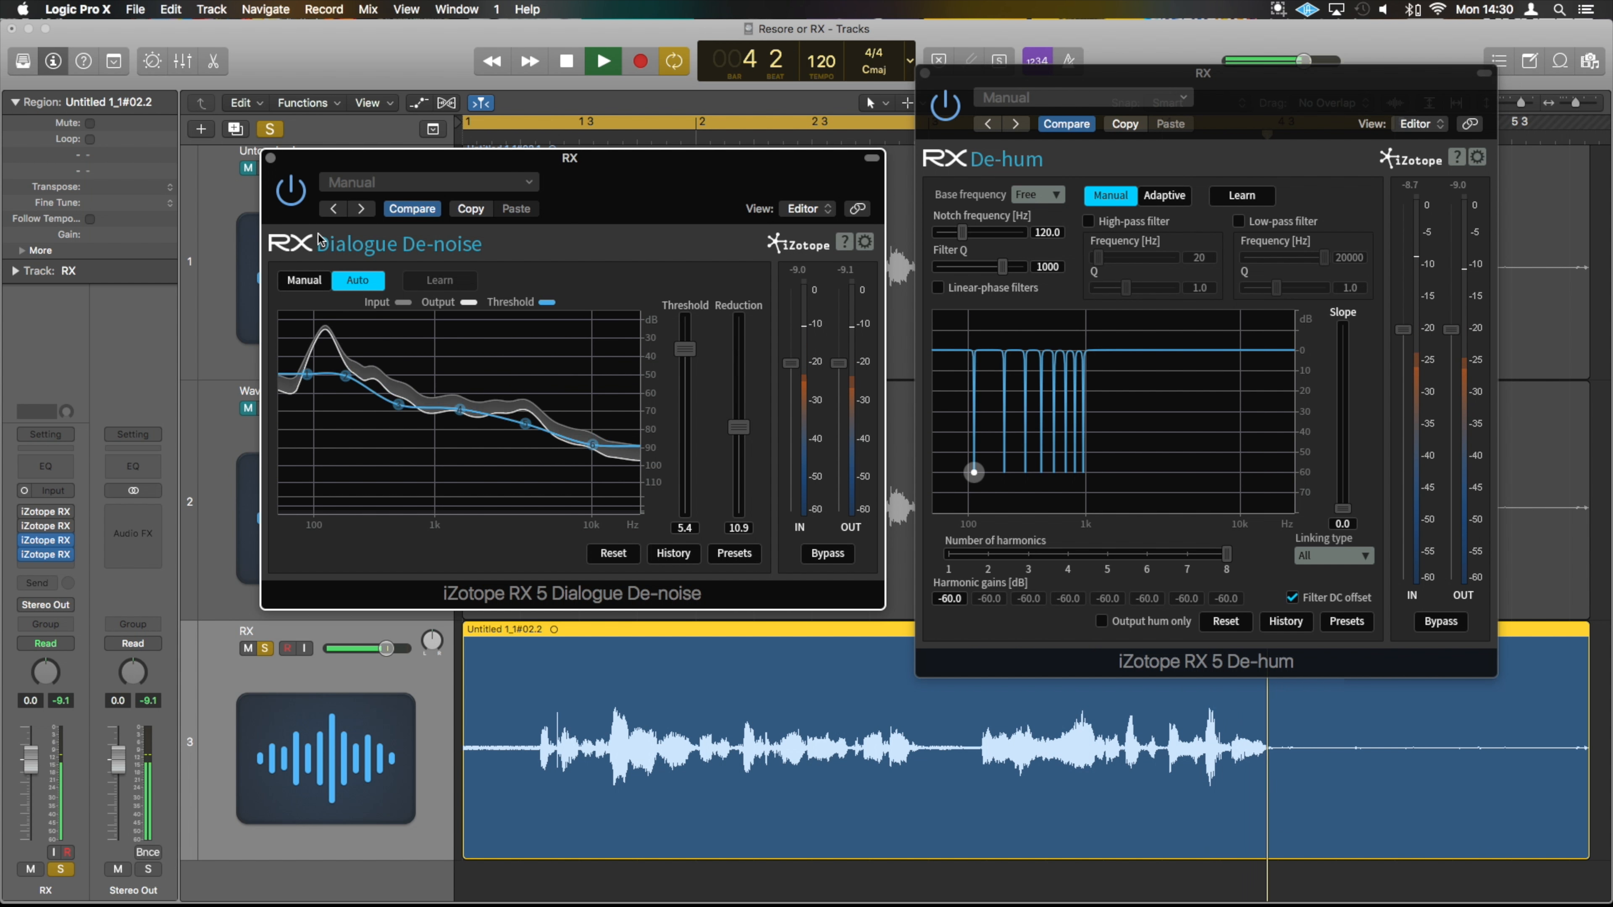
pyautogui.press('space')
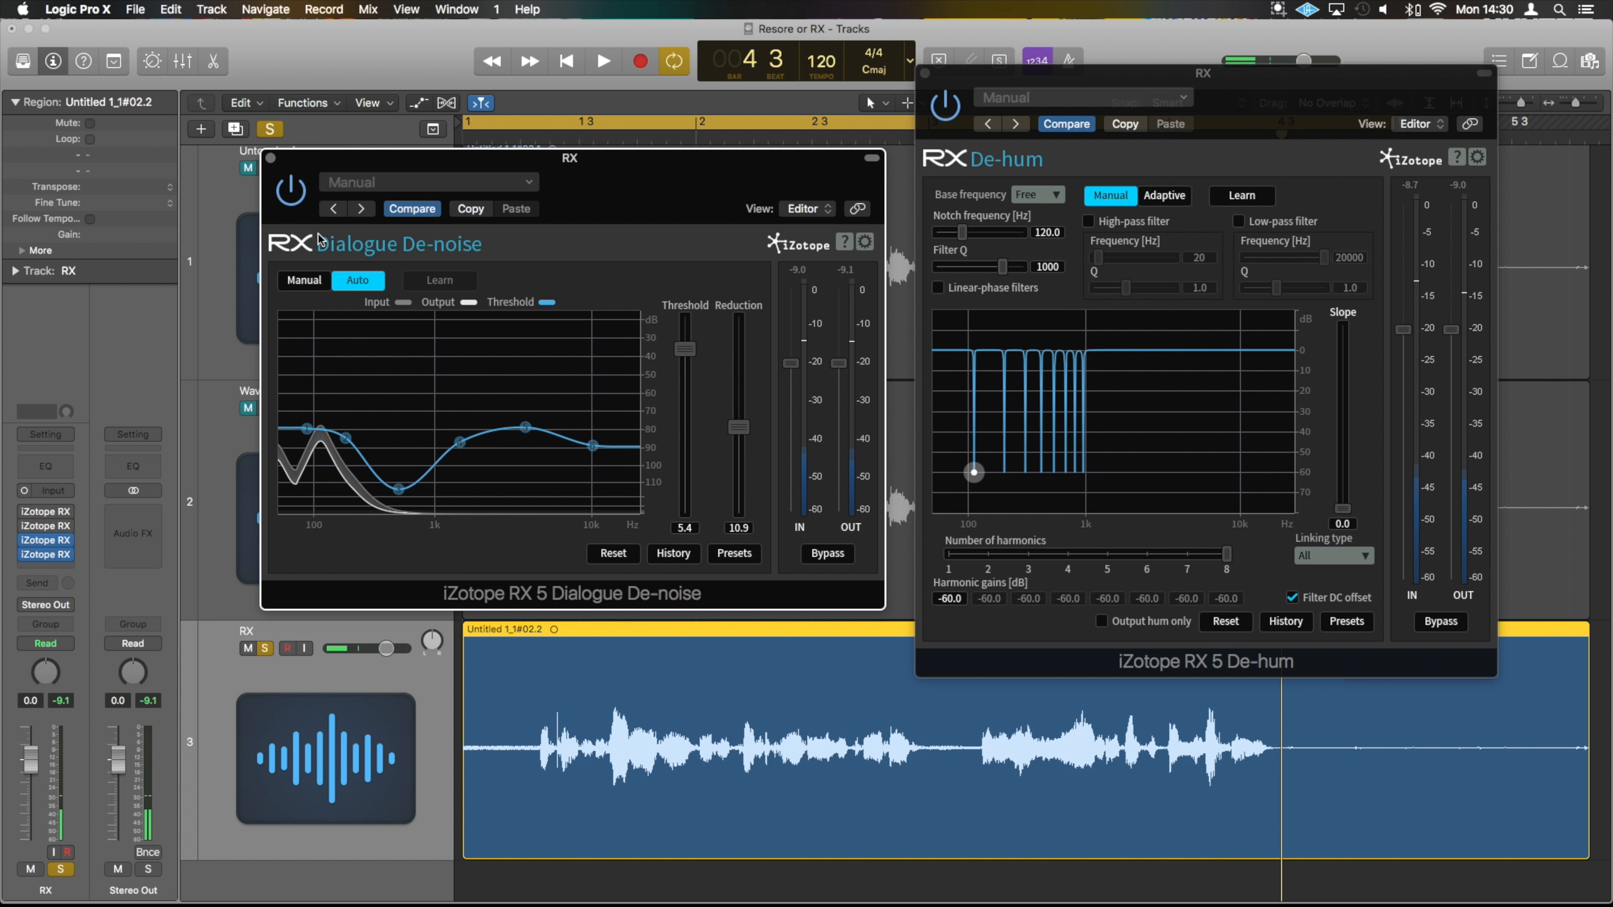